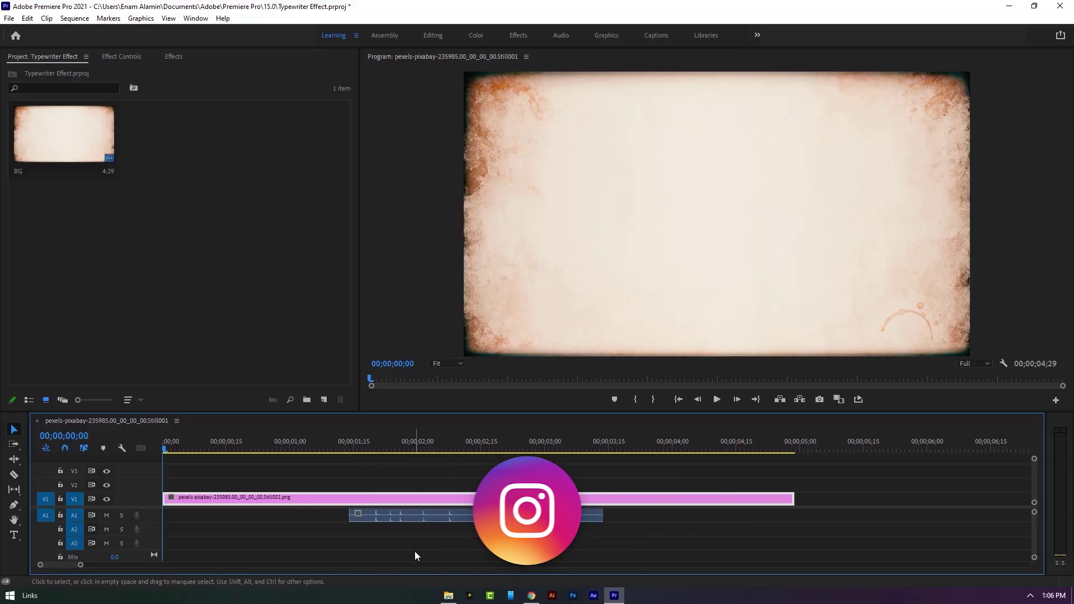
# Preview the sequence from about 1;13, then return the playhead to the start.
pyautogui.click(354, 447)
pyautogui.press('space')
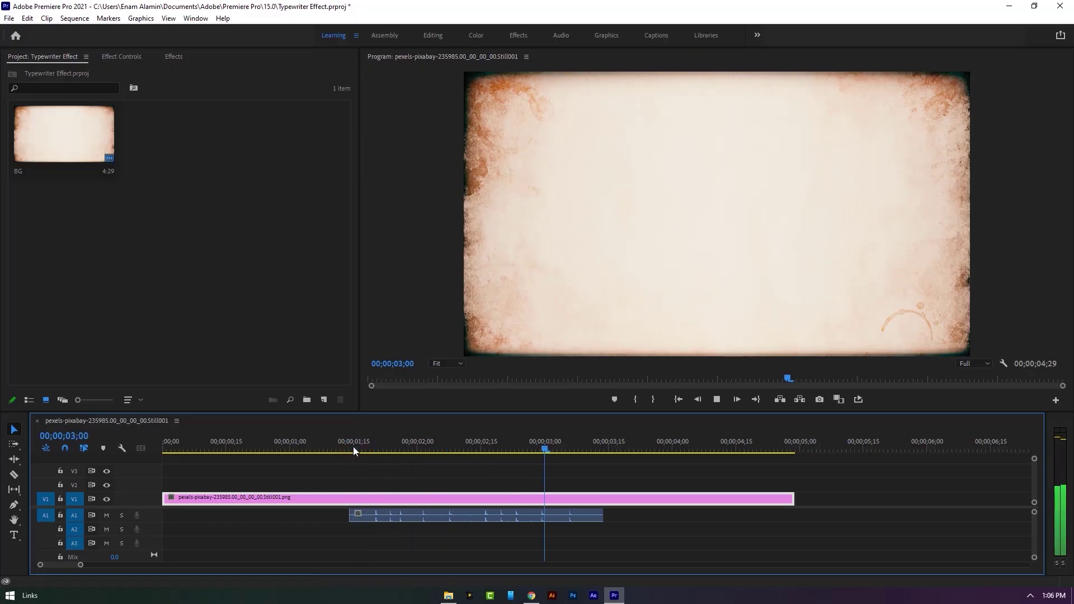
pyautogui.press('space')
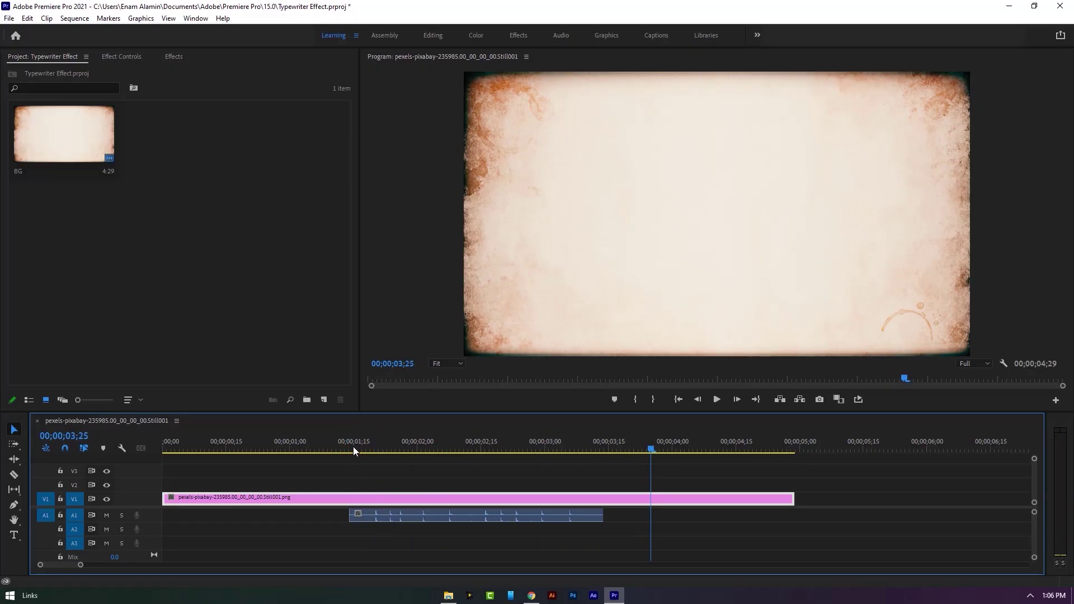
pyautogui.moveTo(354, 447); pyautogui.dragTo(140, 448)
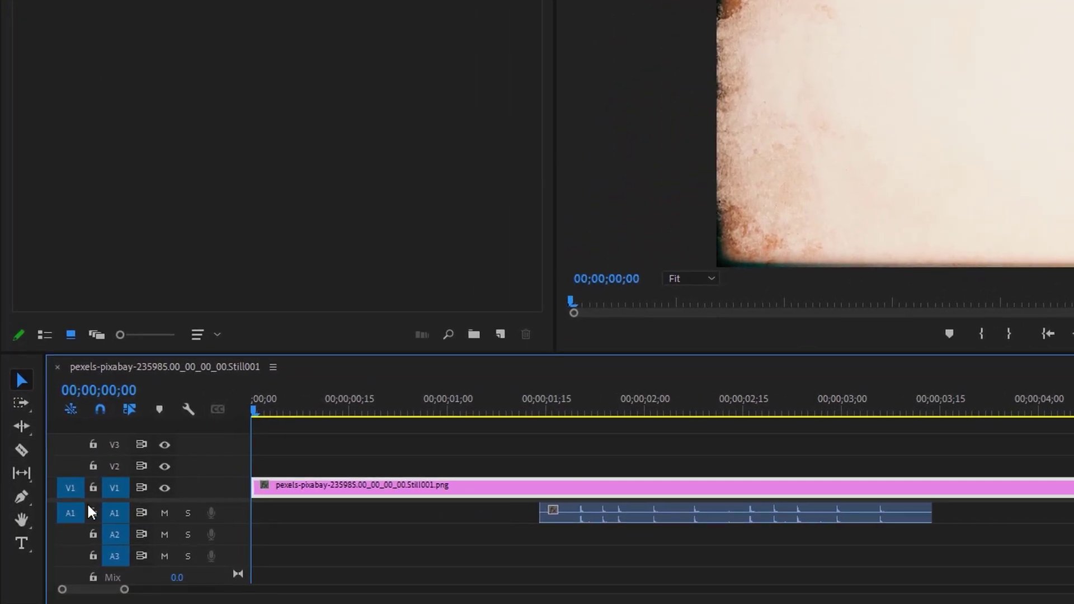
# Add a text layer on the aged paper reading TYPEWRITER.
pyautogui.click(18, 548)
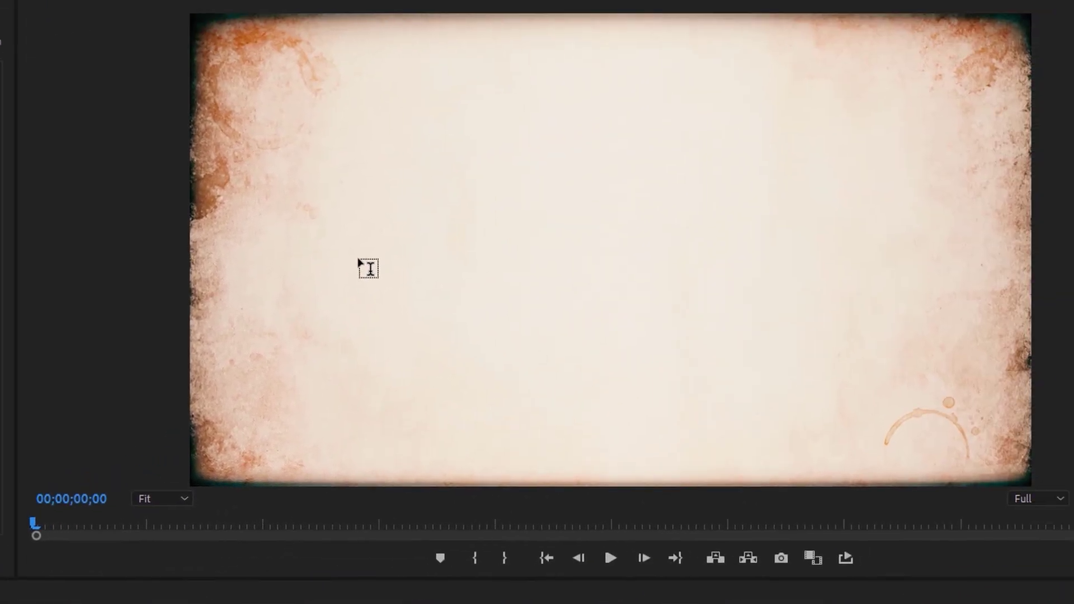
pyautogui.click(683, 138)
pyautogui.write('TYPEWR')
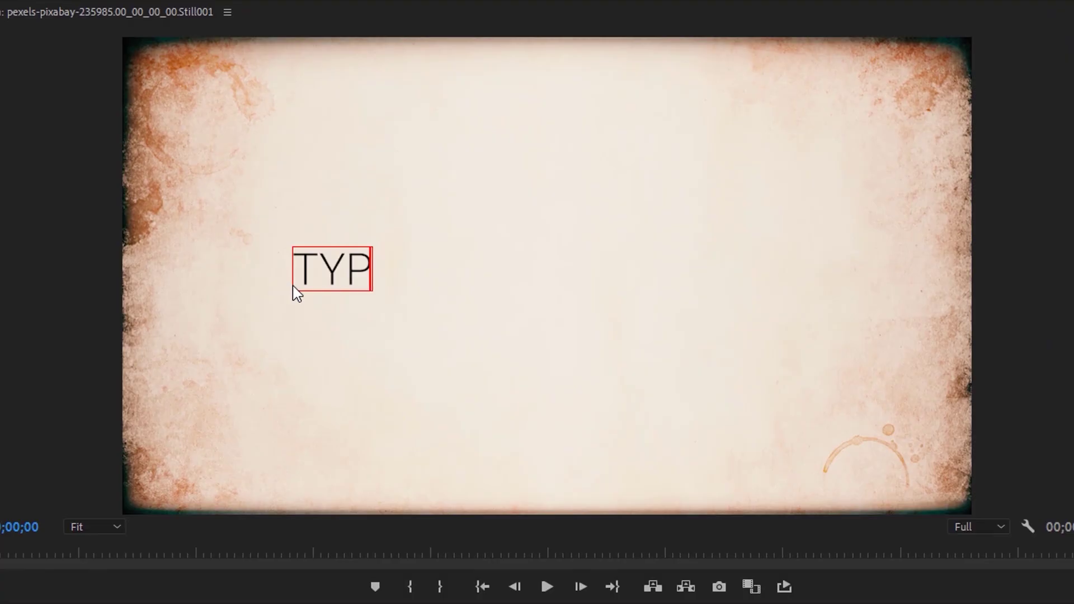
pyautogui.write('ITER')
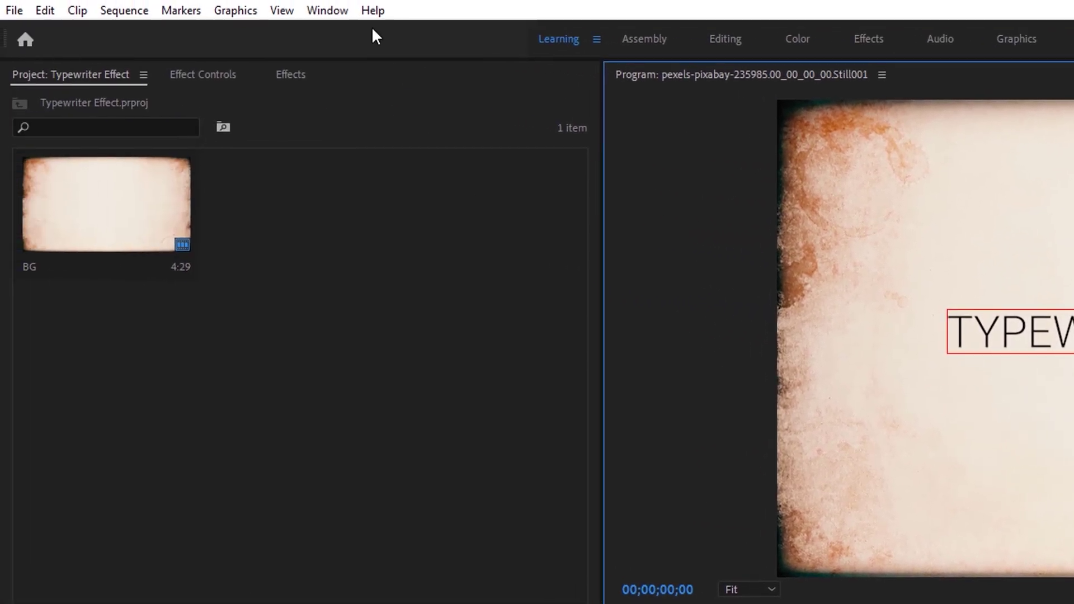
# Show the Essential Graphics panel's Edit tab and select the whole word TYPEWRITER.
pyautogui.click(336, 13)
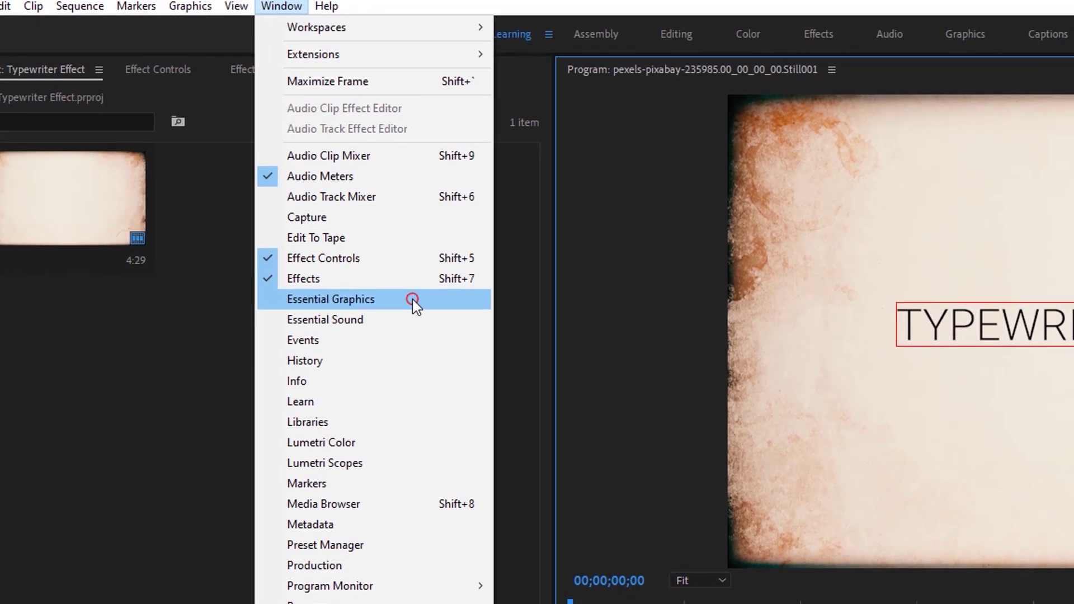
pyautogui.click(370, 308)
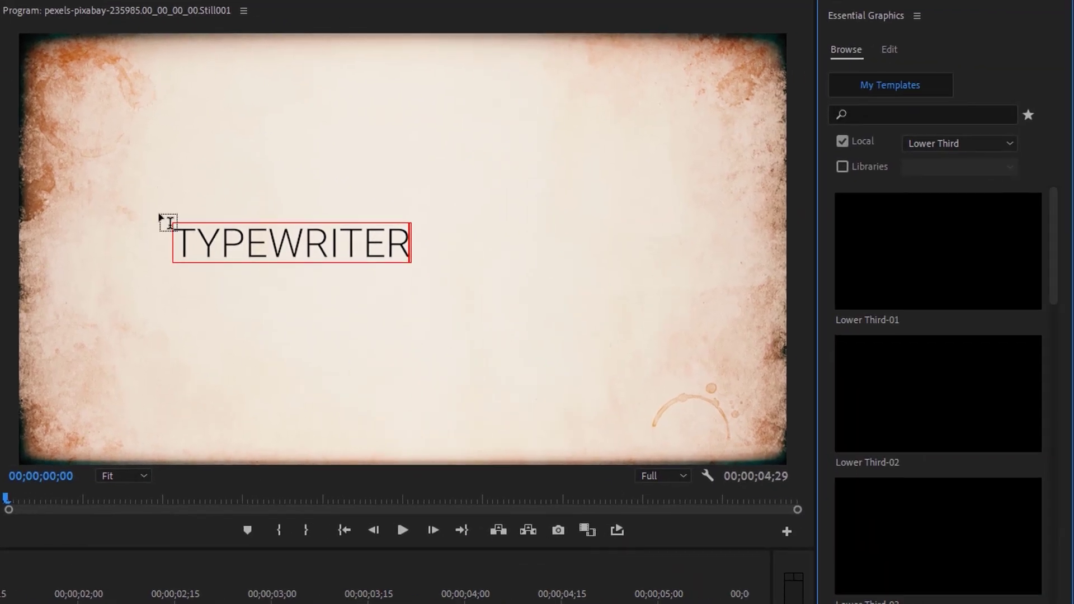
pyautogui.click(893, 49)
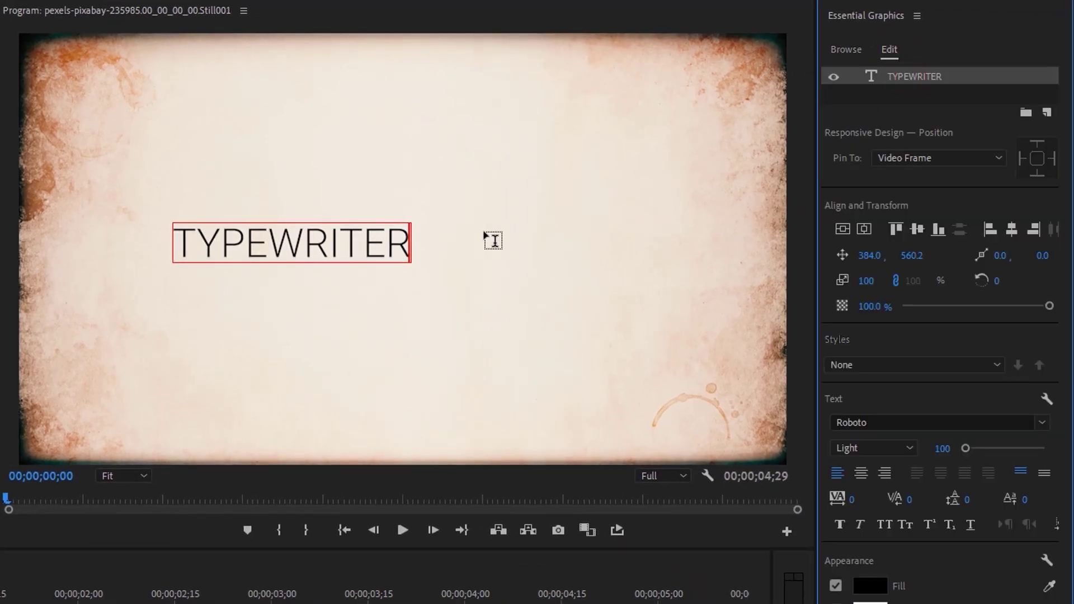
pyautogui.moveTo(408, 238); pyautogui.dragTo(179, 256)
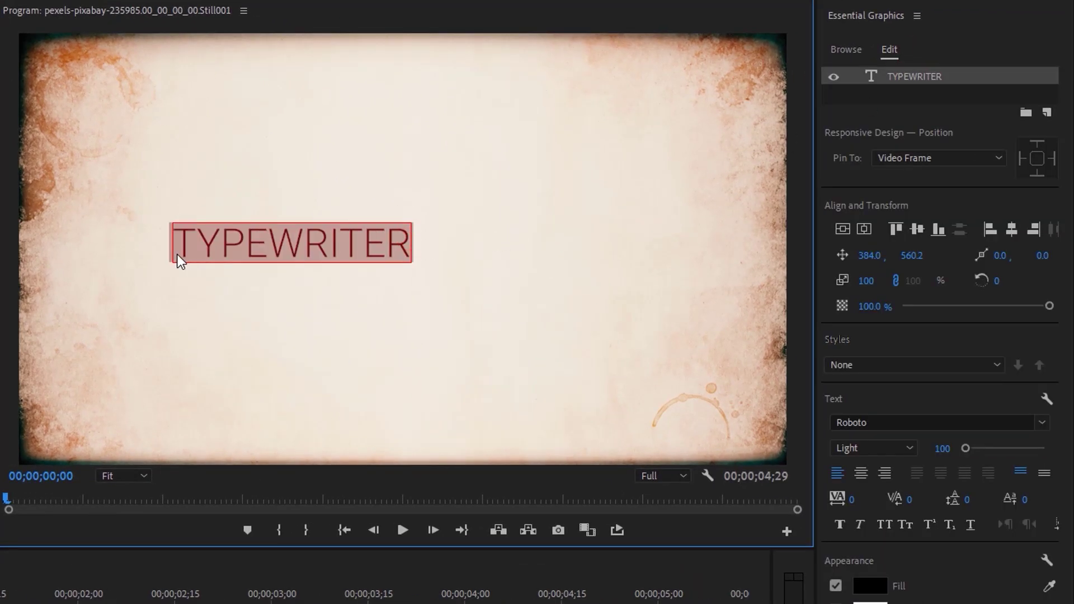
# Set the title to Special Elite at size 200, centred vertically and horizontally.
pyautogui.click(917, 421)
pyautogui.write('specia')
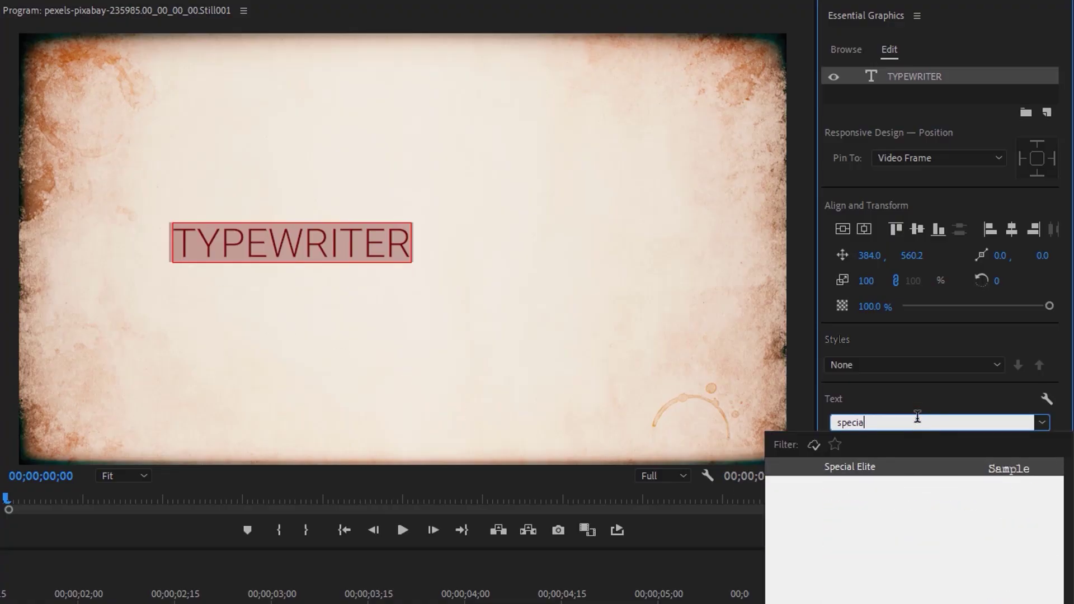
pyautogui.click(911, 471)
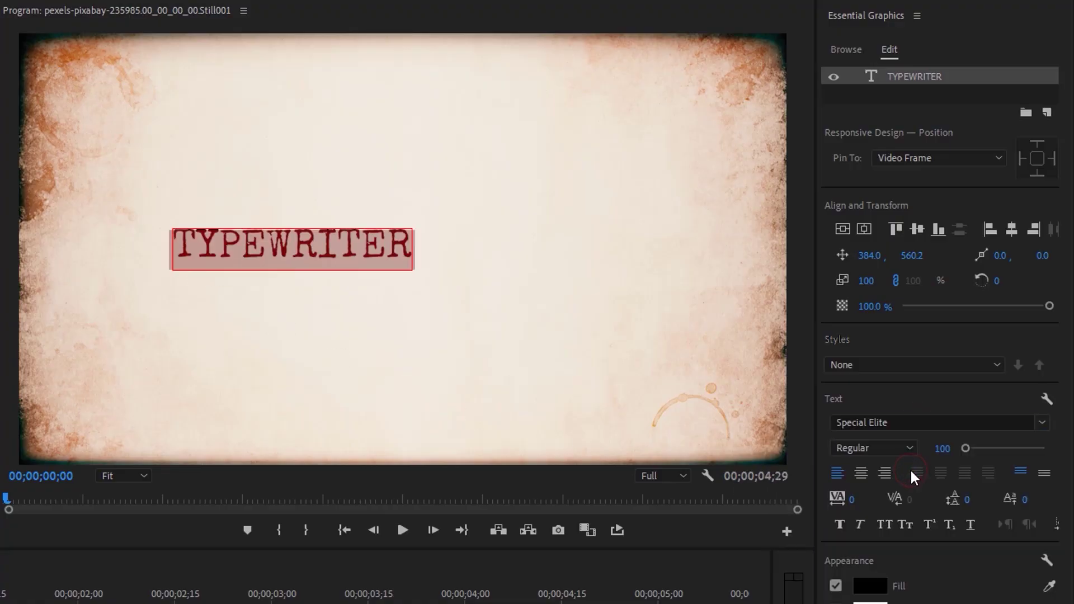
pyautogui.click(943, 450)
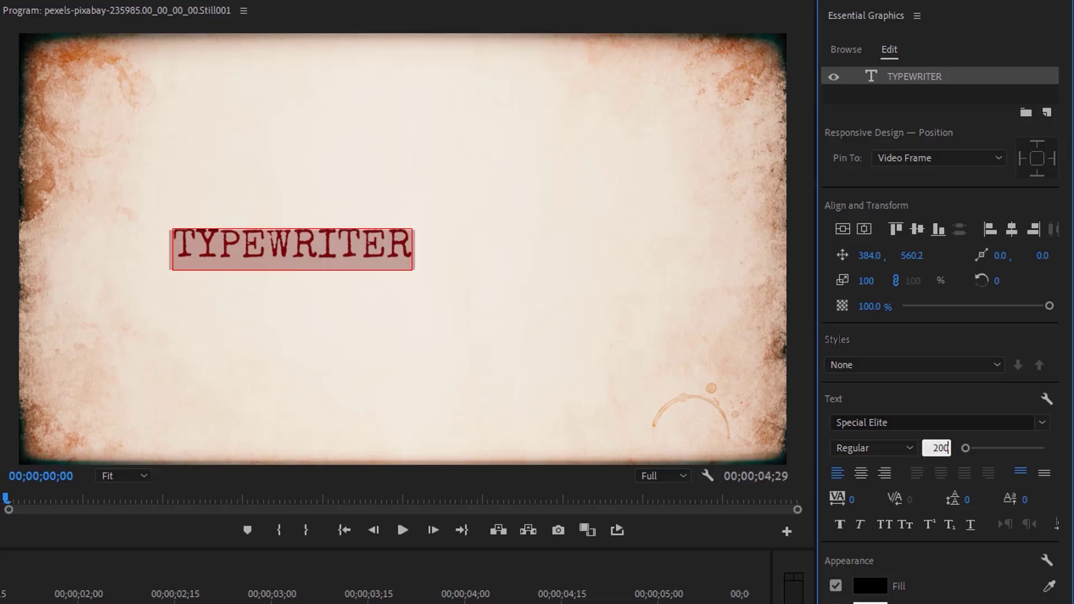
pyautogui.press('Return')
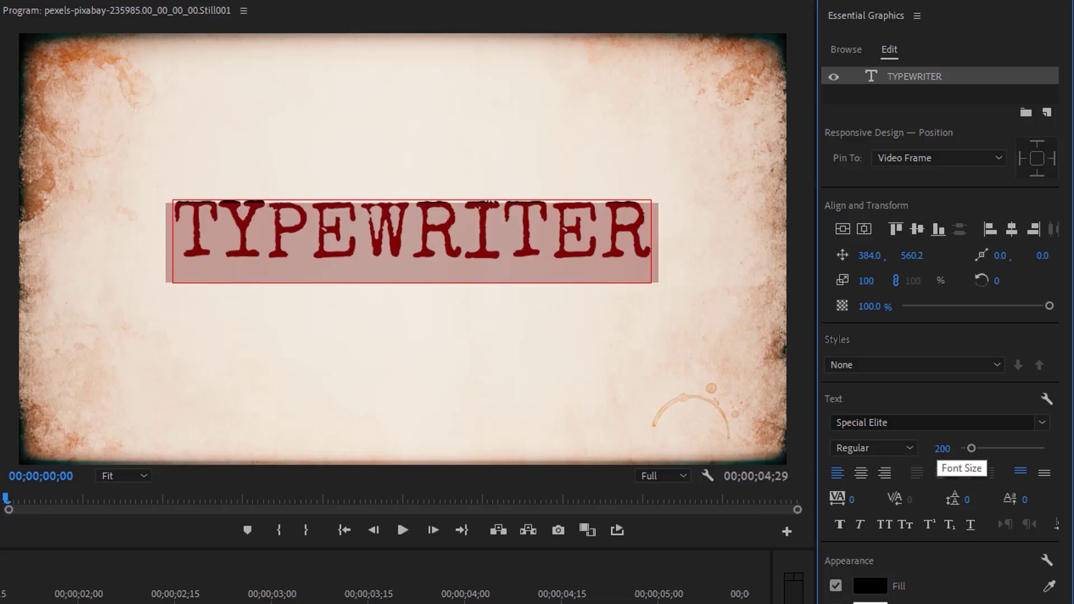
pyautogui.click(844, 230)
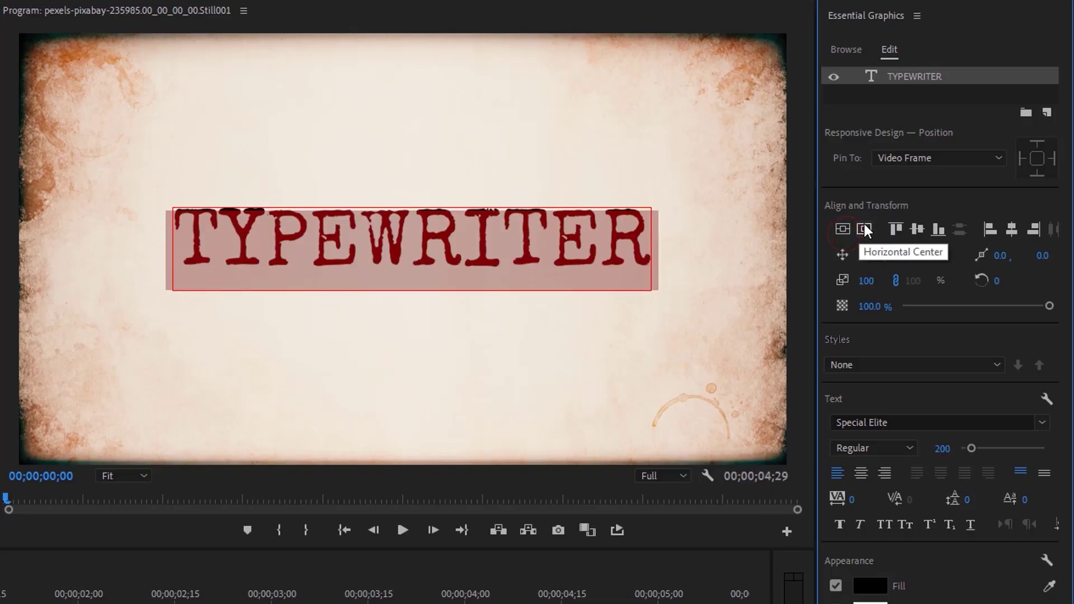
pyautogui.click(865, 226)
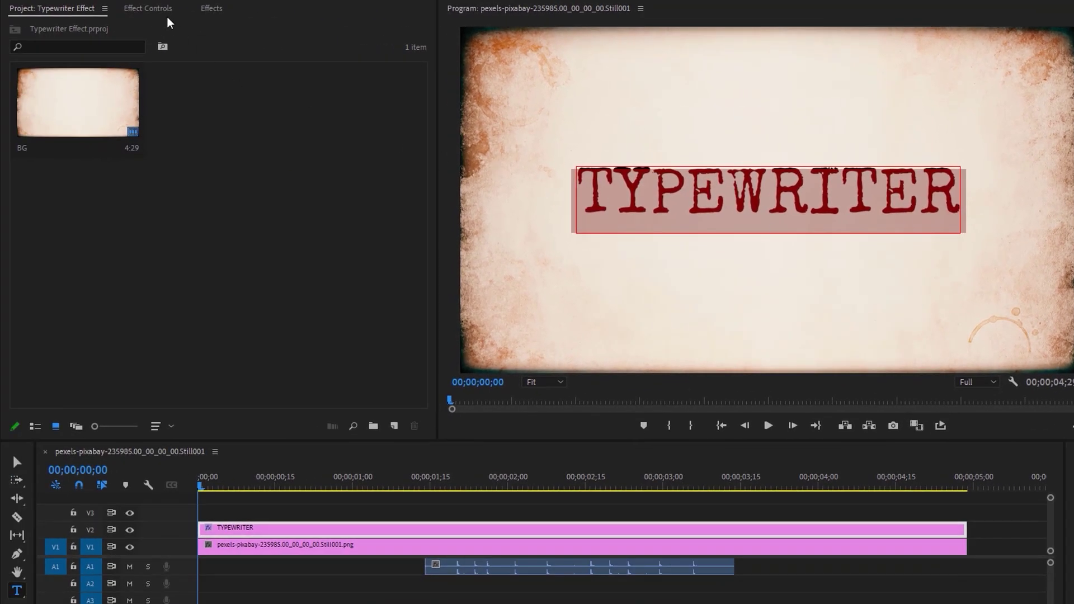
# Turn on Source Text keyframing in Effect Controls and delete the TYPEWRITER text.
pyautogui.click(148, 9)
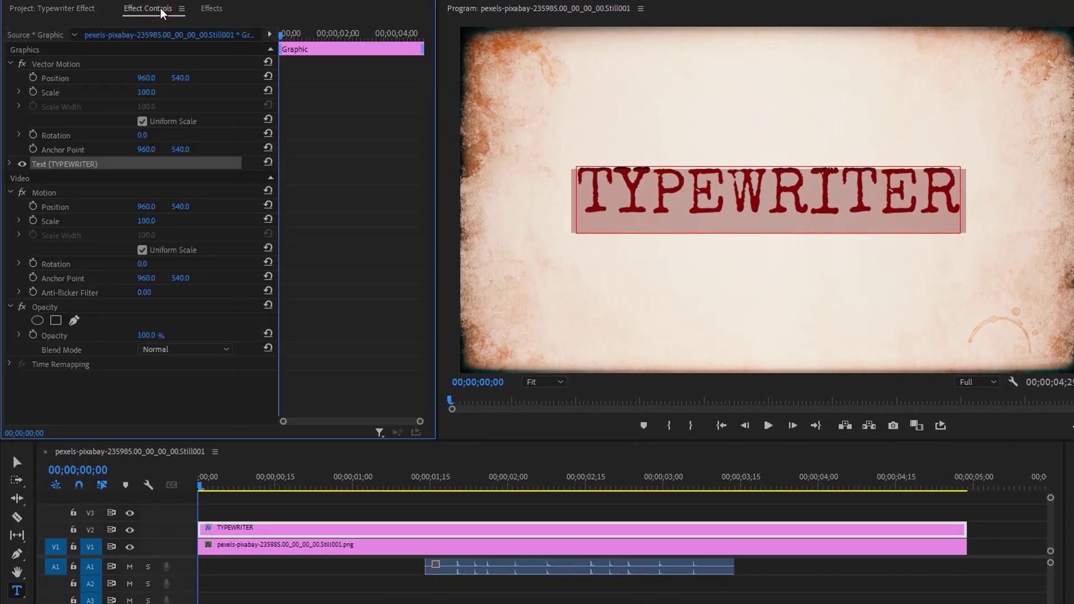
pyautogui.click(10, 164)
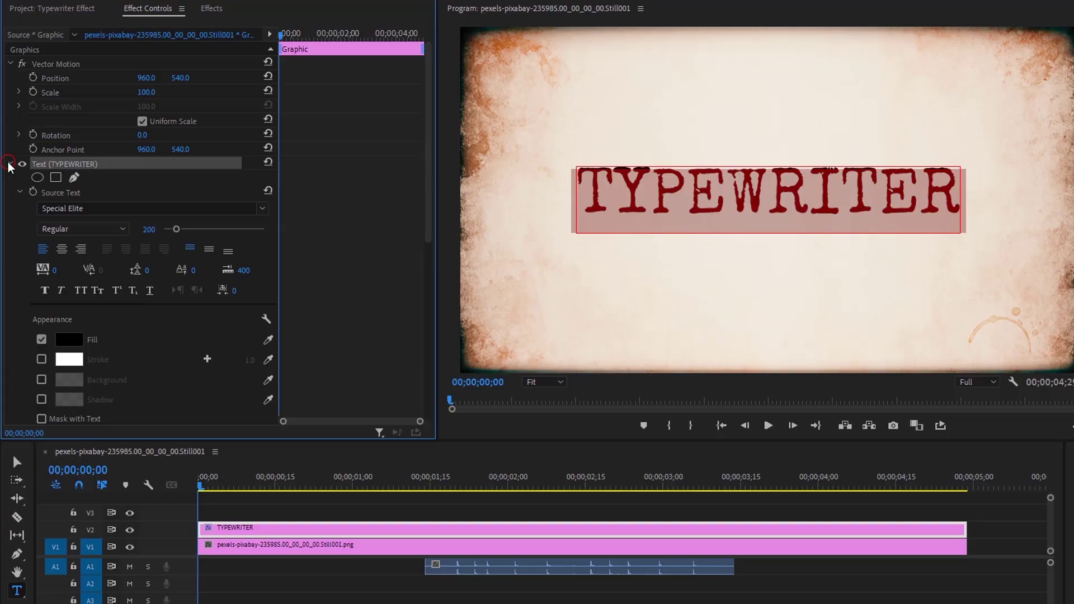
pyautogui.click(35, 192)
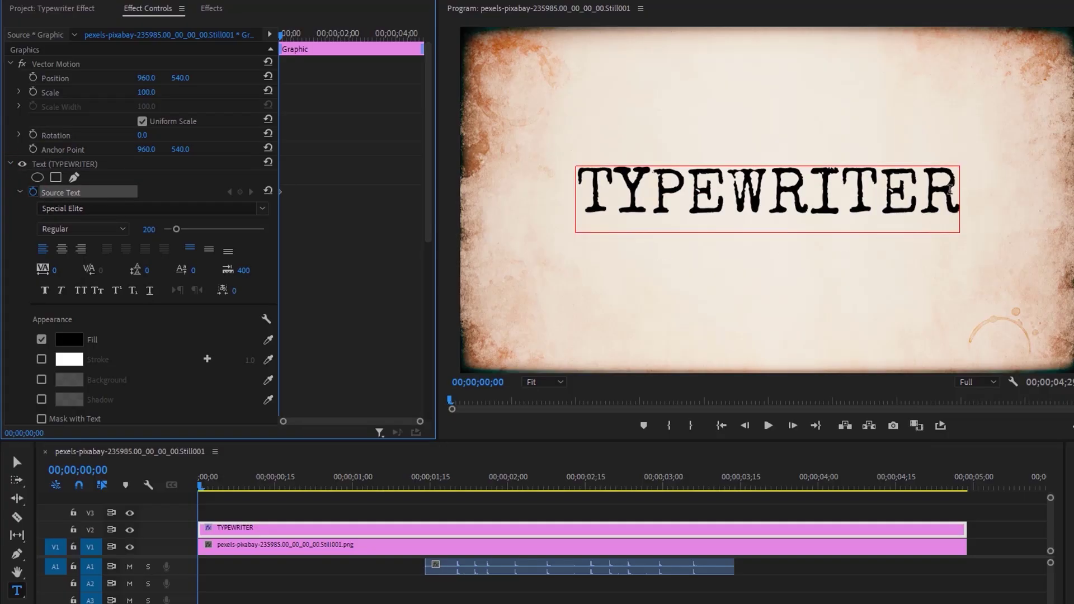
pyautogui.moveTo(950, 190); pyautogui.dragTo(577, 190)
pyautogui.press('BackSpace')
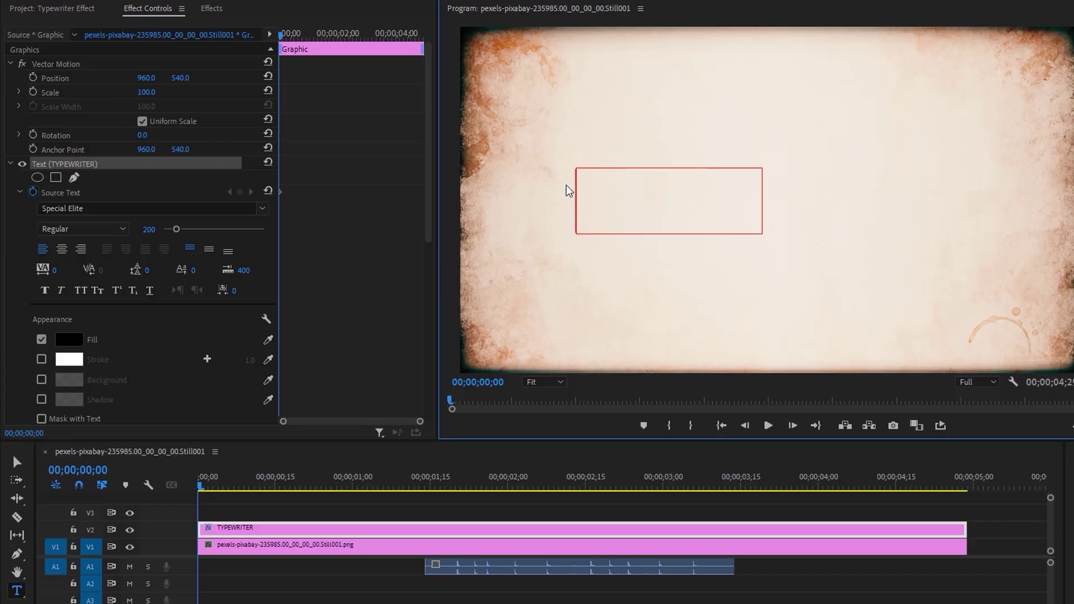
# Starting at 01;20, key the letters T, Y, P and E a few frames apart.
pyautogui.click(456, 488)
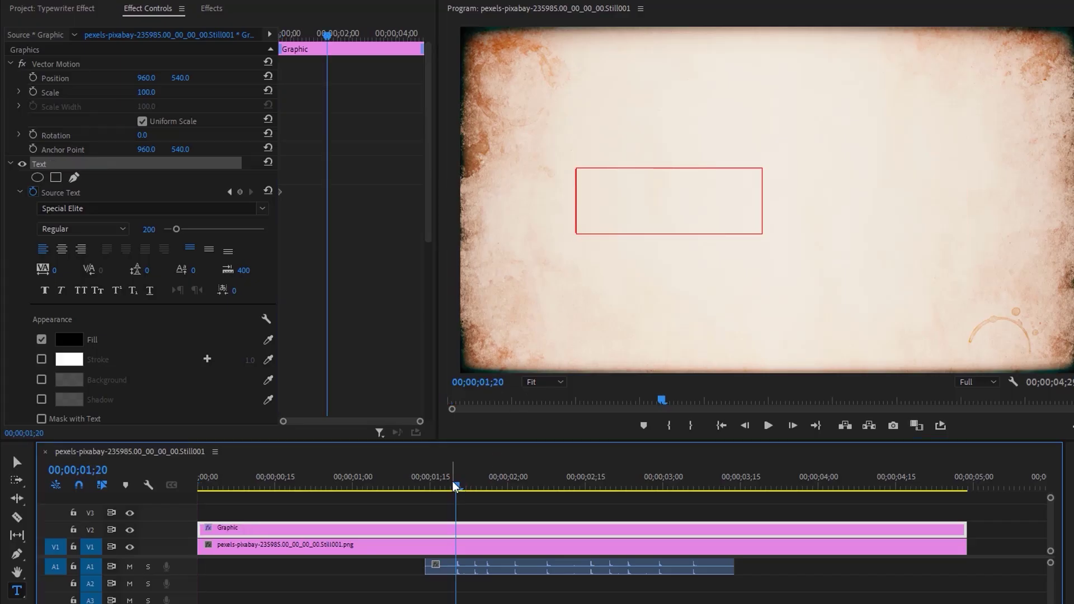
pyautogui.click(588, 195)
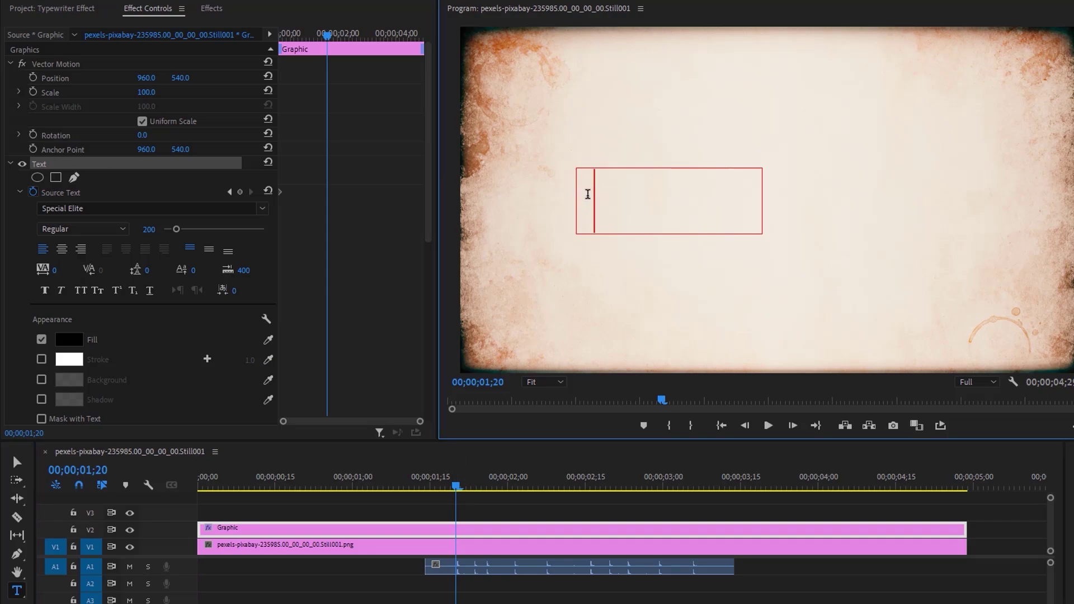
pyautogui.write('T')
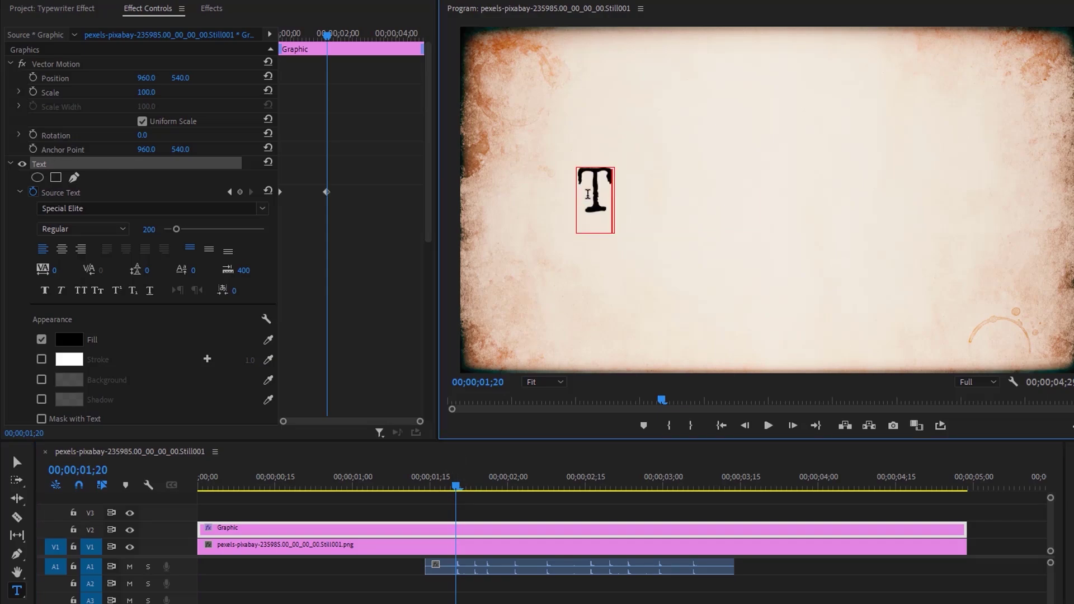
pyautogui.click(474, 488)
pyautogui.press('Right')
pyautogui.click(610, 197)
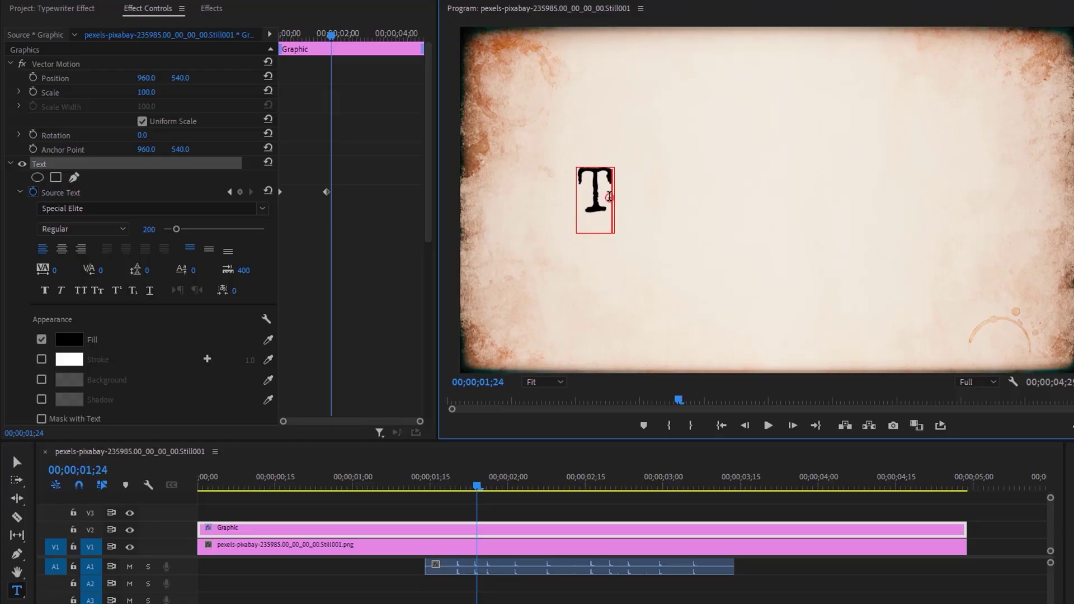
pyautogui.write('Y')
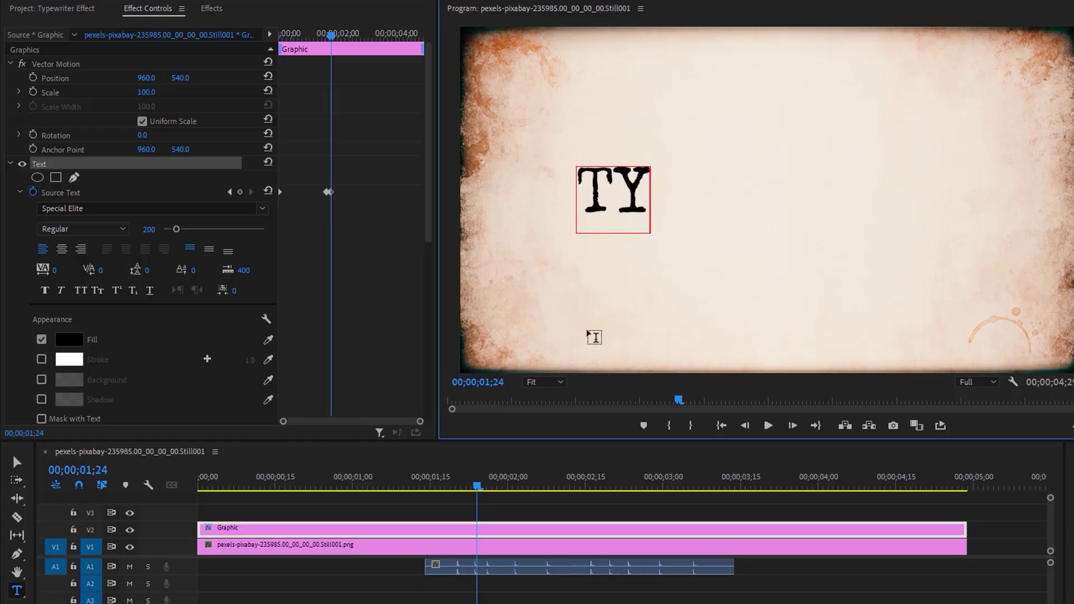
pyautogui.click(491, 489)
pyautogui.click(638, 196)
pyautogui.write('P')
pyautogui.click(515, 479)
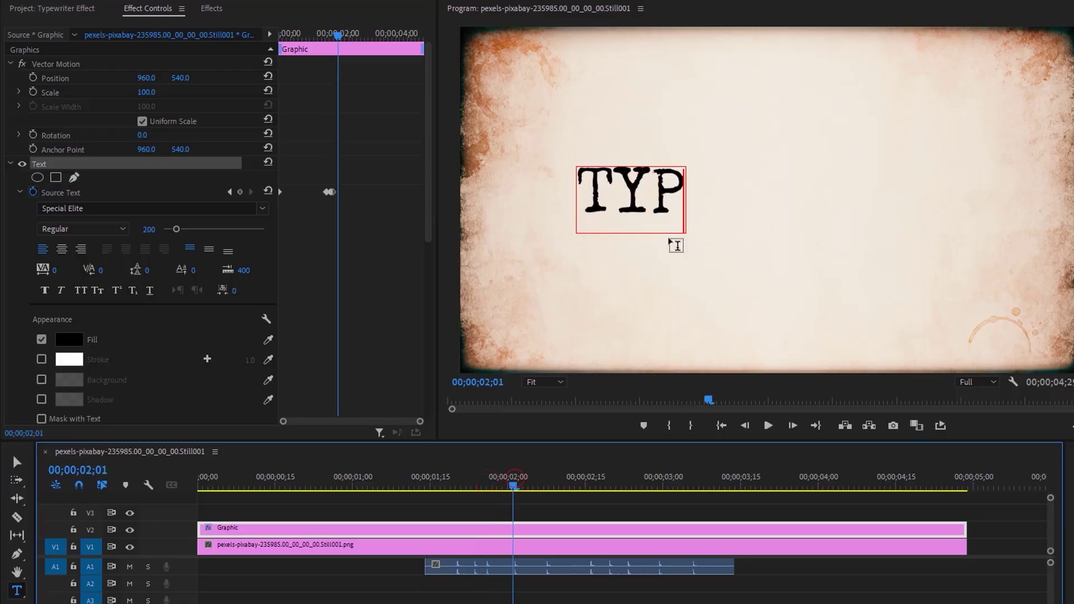
pyautogui.click(677, 202)
pyautogui.write('E')
# Key W, R, I, T, E and R a few frames apart to complete TYPEWRITER.
pyautogui.click(542, 479)
pyautogui.click(722, 198)
pyautogui.write('W')
pyautogui.click(591, 479)
pyautogui.click(762, 193)
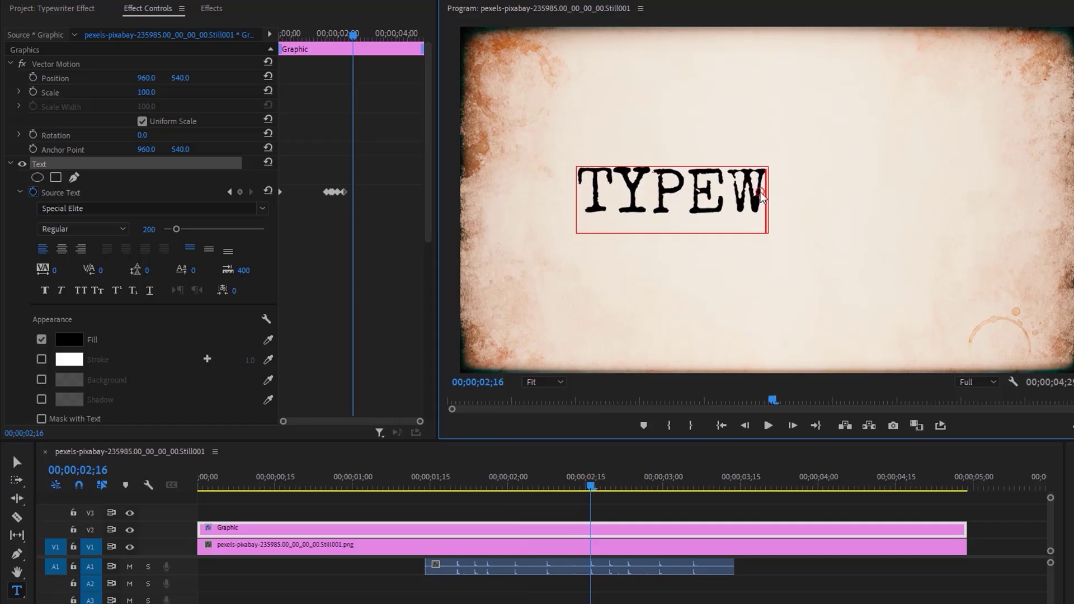
pyautogui.write('R')
pyautogui.click(608, 479)
pyautogui.click(806, 196)
pyautogui.write('I')
pyautogui.click(627, 479)
pyautogui.click(825, 215)
pyautogui.write('T')
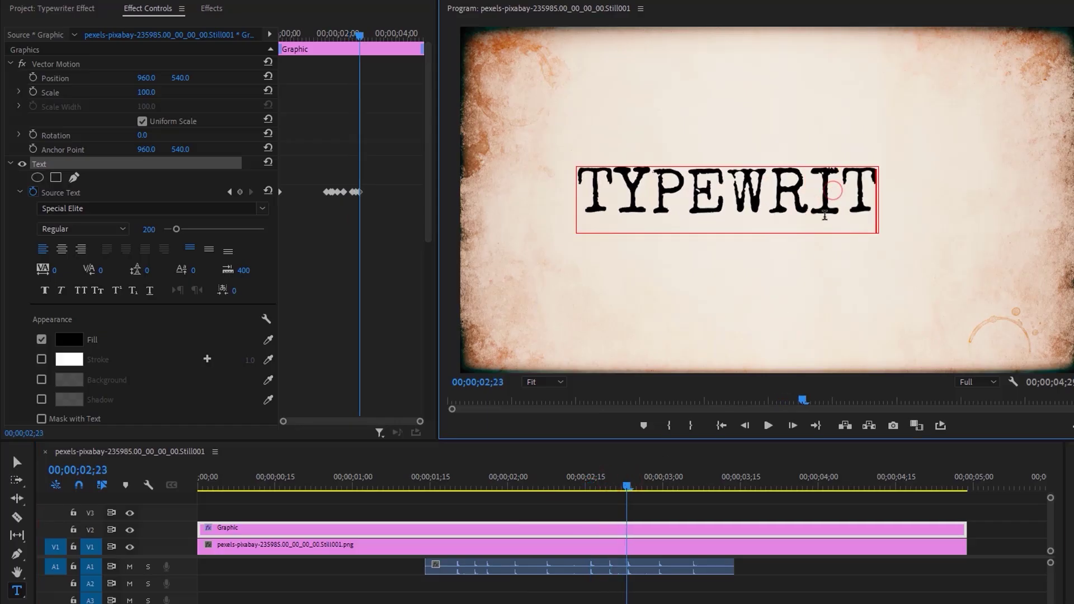
pyautogui.click(645, 479)
pyautogui.click(877, 199)
pyautogui.write('E')
pyautogui.click(694, 479)
pyautogui.click(915, 198)
pyautogui.write('R')
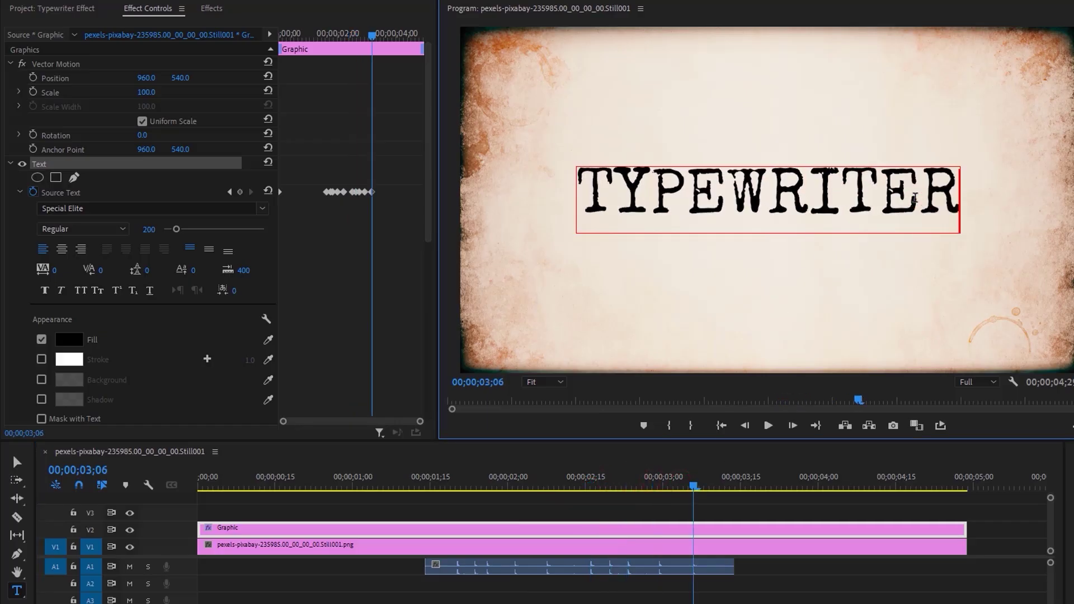
# Play back the typing animation from about 01;09 to check it.
pyautogui.click(408, 487)
pyautogui.click(401, 488)
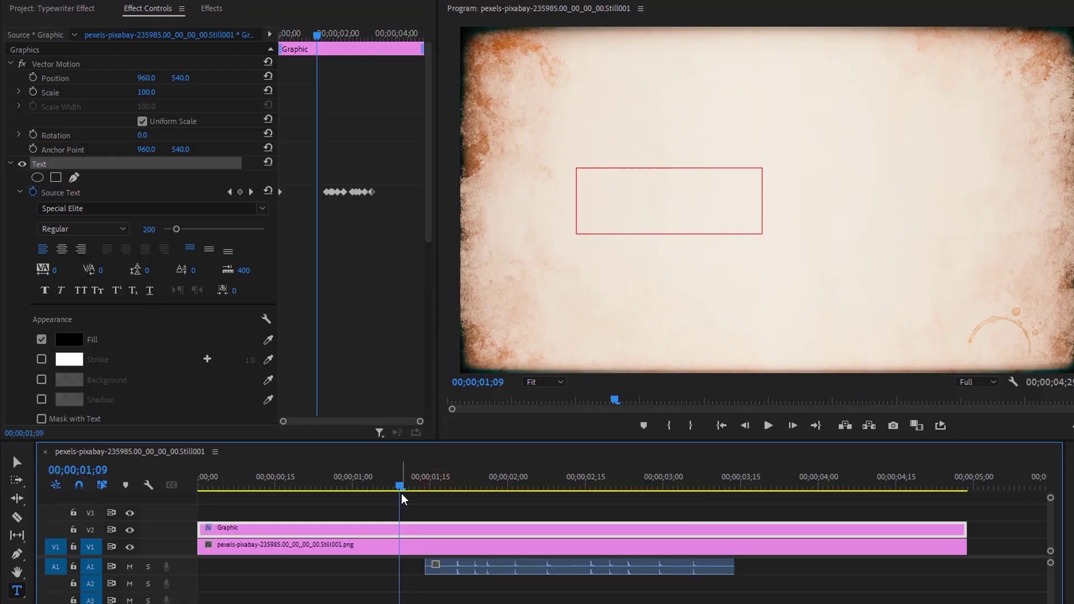
pyautogui.press('space')
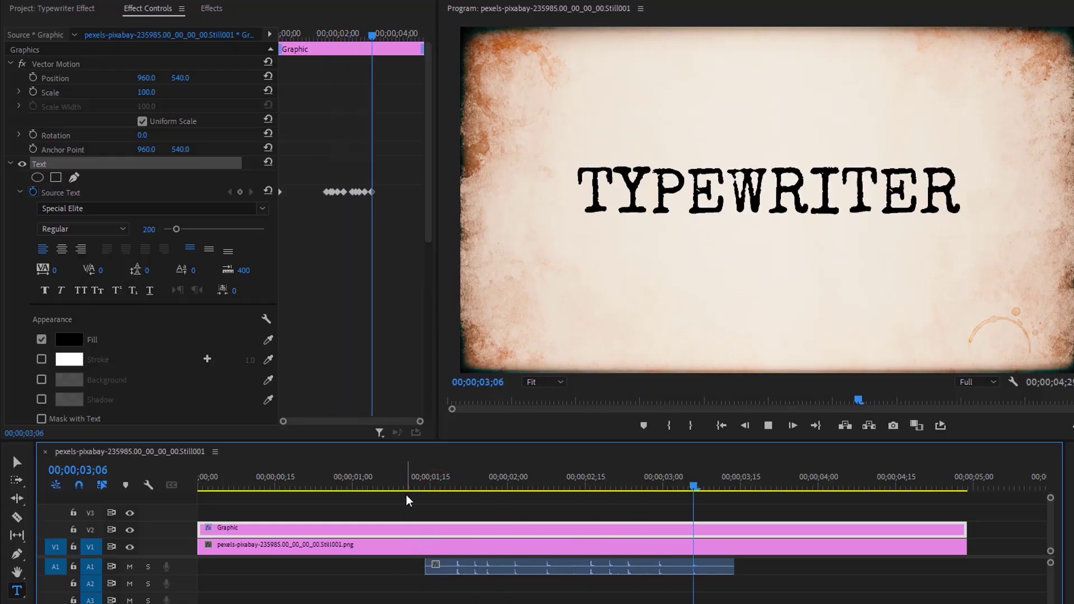
pyautogui.press('space')
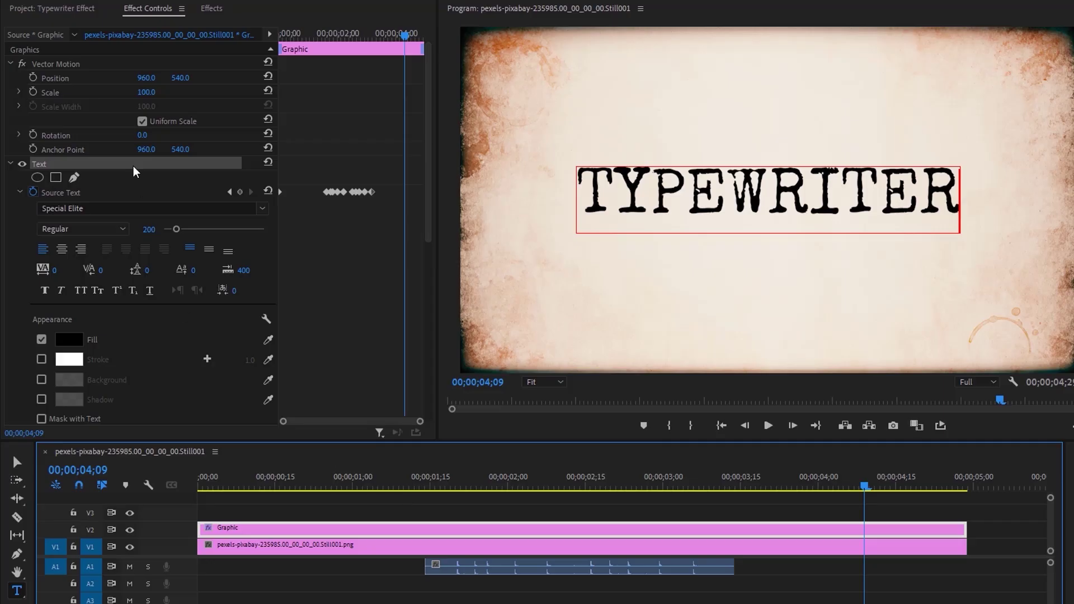
# Make a new Black Video item with default settings and drop it on V3.
pyautogui.click(66, 9)
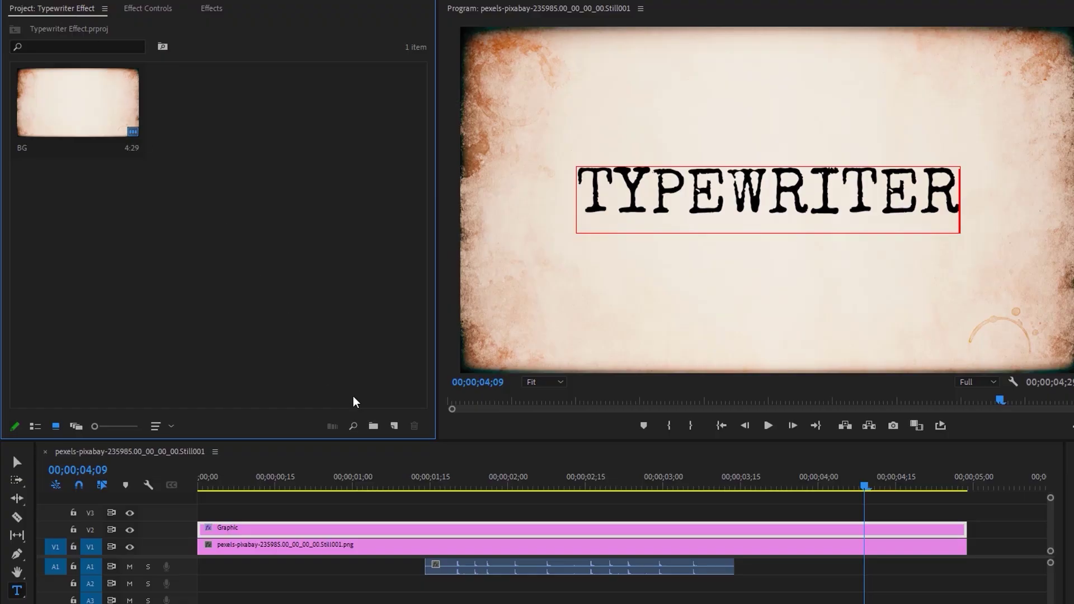
pyautogui.click(394, 425)
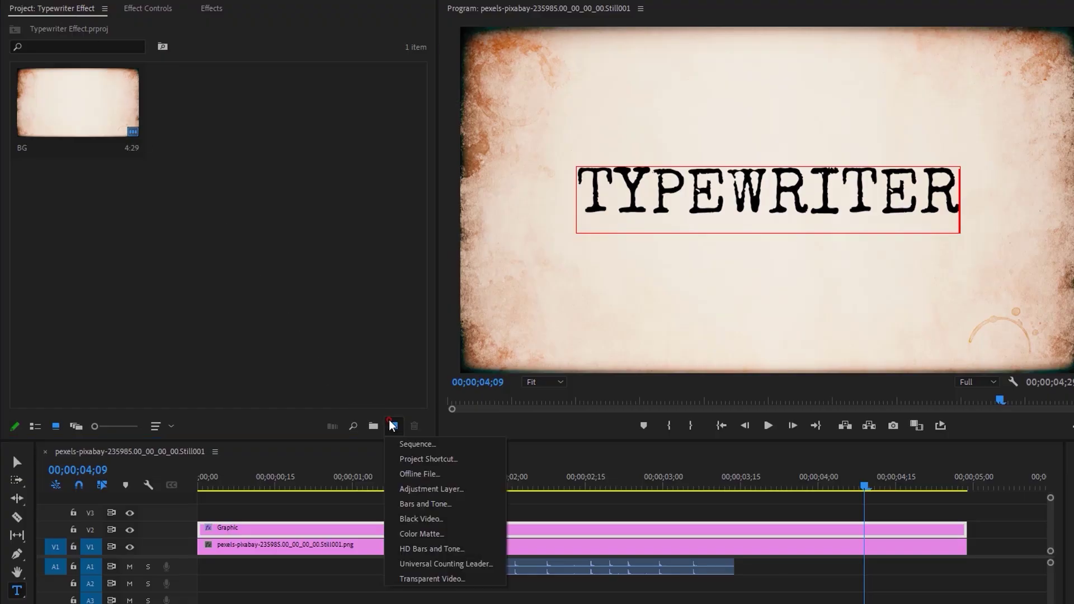
pyautogui.click(414, 519)
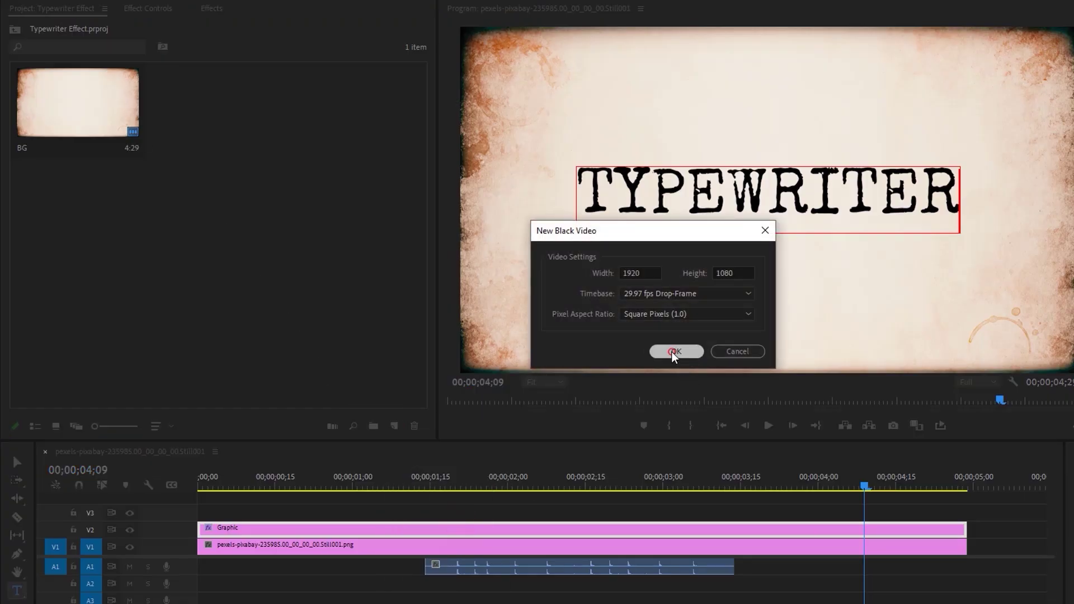
pyautogui.click(677, 351)
pyautogui.moveTo(219, 112); pyautogui.dragTo(185, 518)
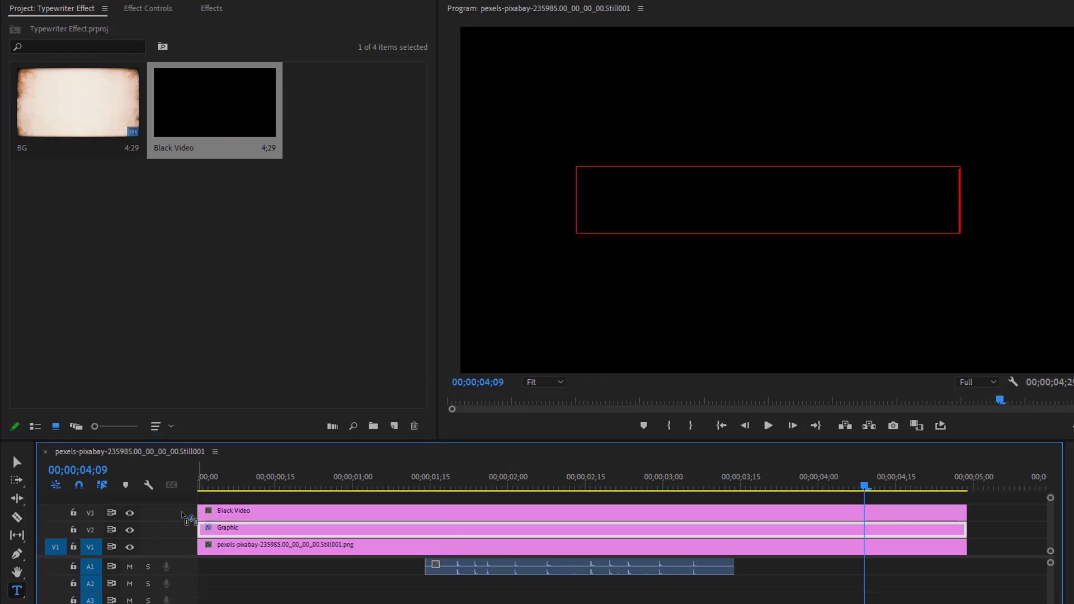
# Make the Black Video a cursor bar: non-uniform scale, width 0.3, height 19, position 477, 502.
pyautogui.click(256, 516)
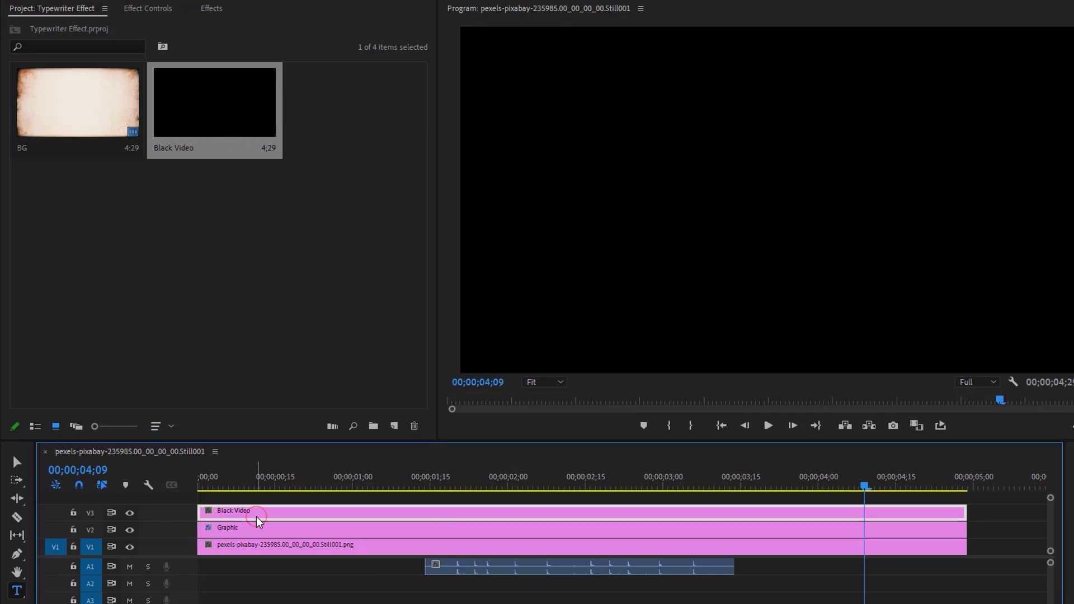
pyautogui.click(154, 10)
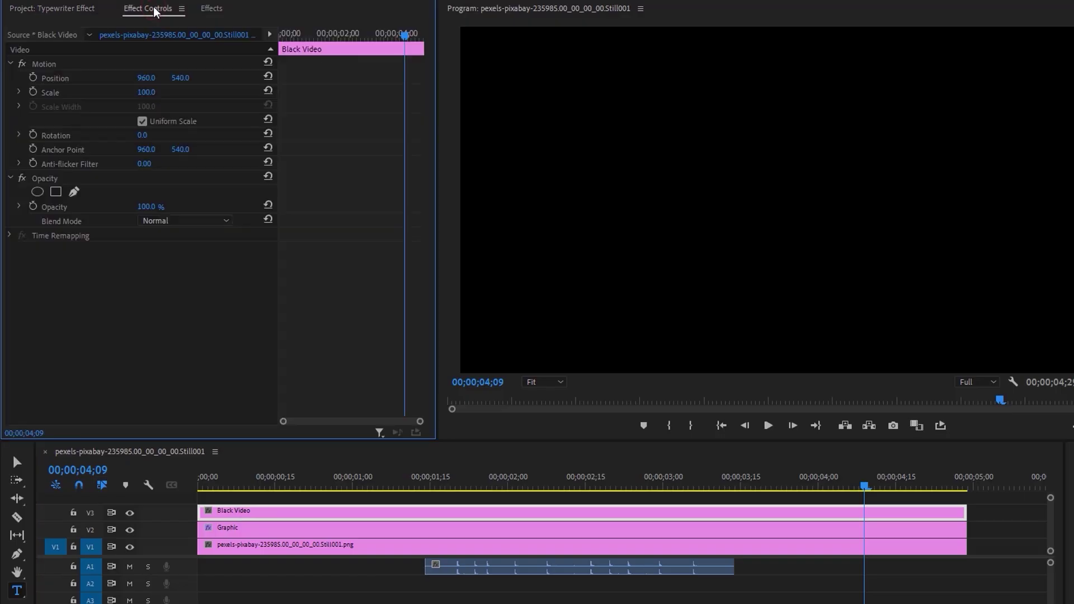
pyautogui.click(142, 122)
pyautogui.click(148, 106)
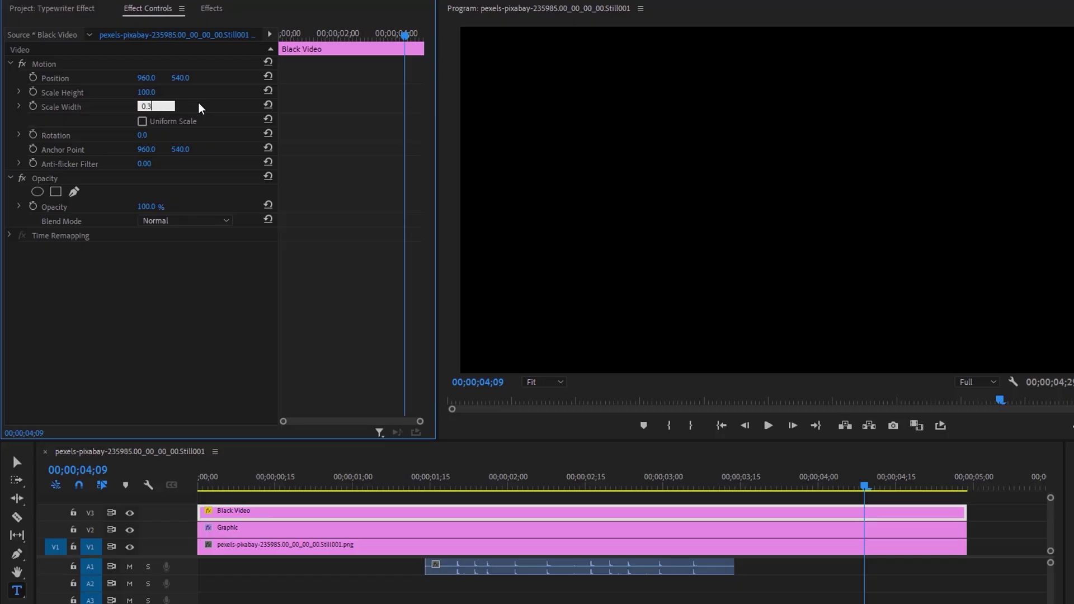
pyautogui.press('Return')
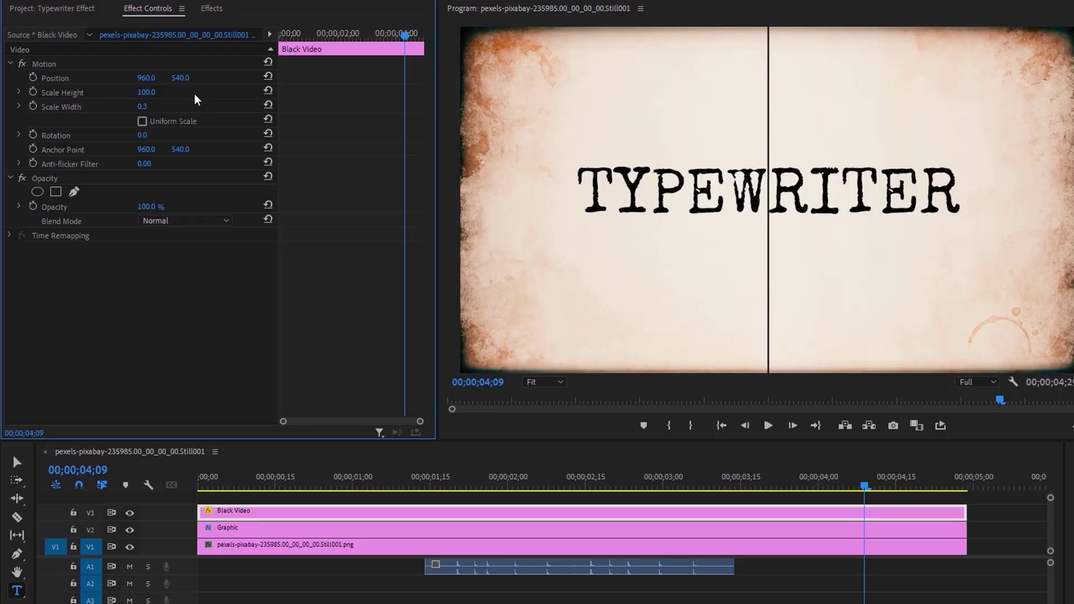
pyautogui.press('Left')
pyautogui.press('Left')
pyautogui.press('Left')
pyautogui.moveTo(144, 92); pyautogui.dragTo(144, 79)
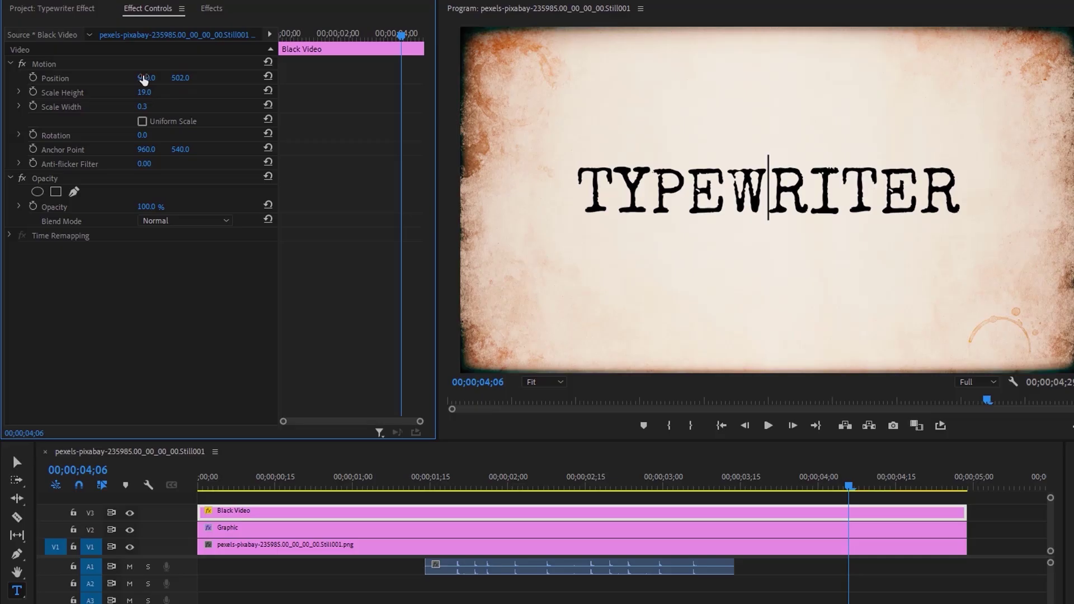
pyautogui.moveTo(143, 77); pyautogui.dragTo(56, 77)
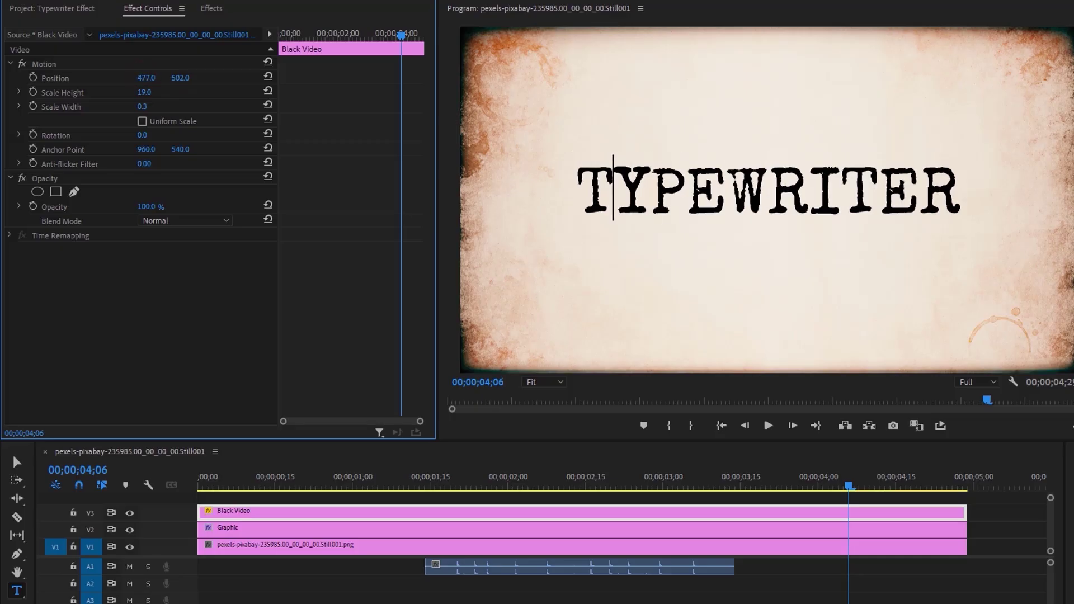
# Start Position keyframes where only T shows, then move the cursor after Y and P.
pyautogui.click(454, 487)
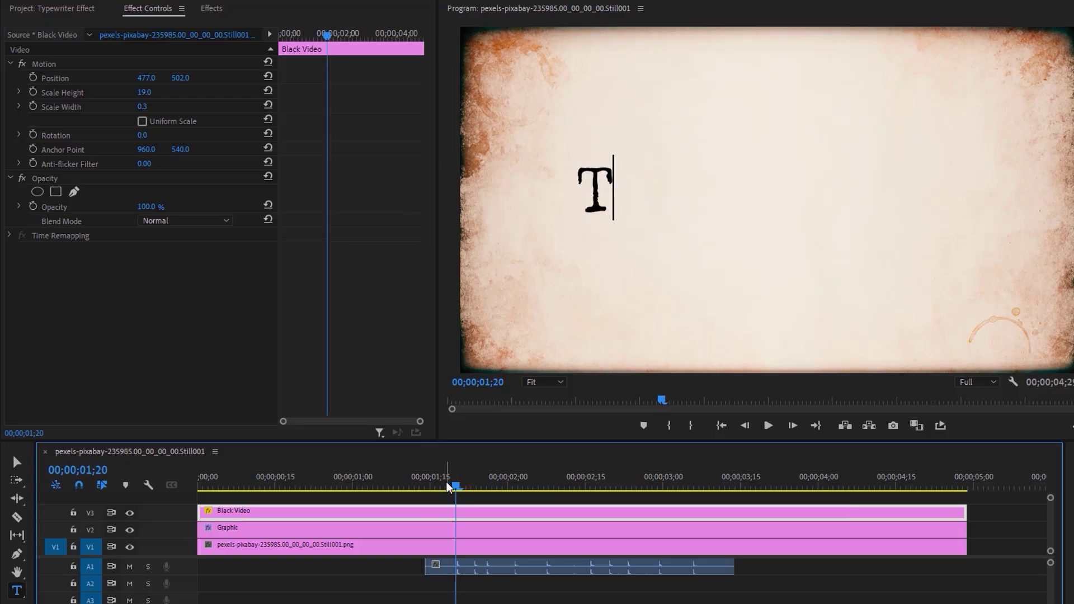
pyautogui.click(33, 77)
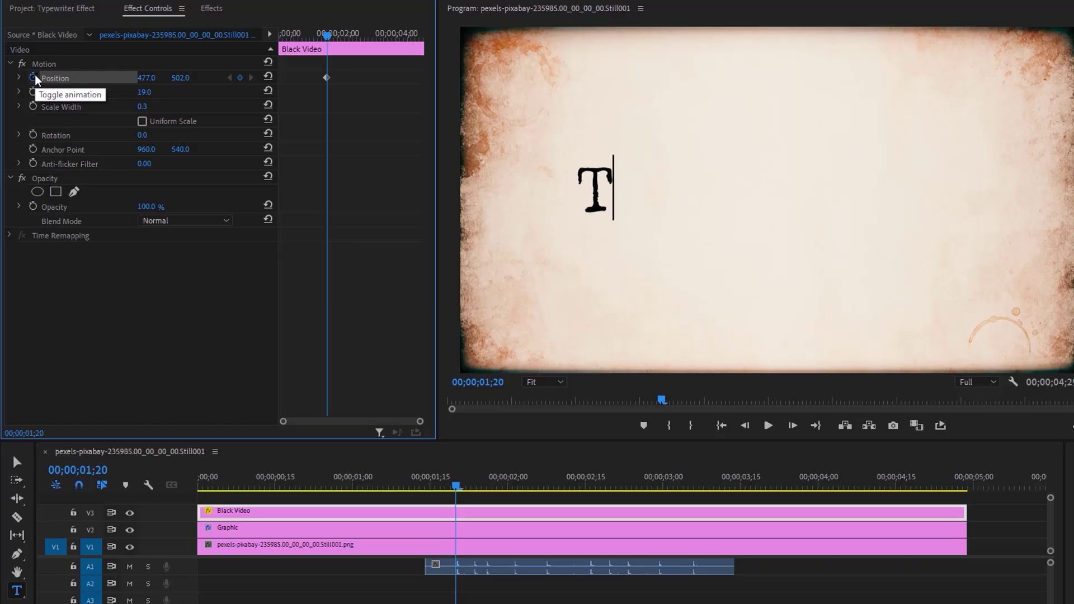
pyautogui.moveTo(457, 487); pyautogui.dragTo(480, 490)
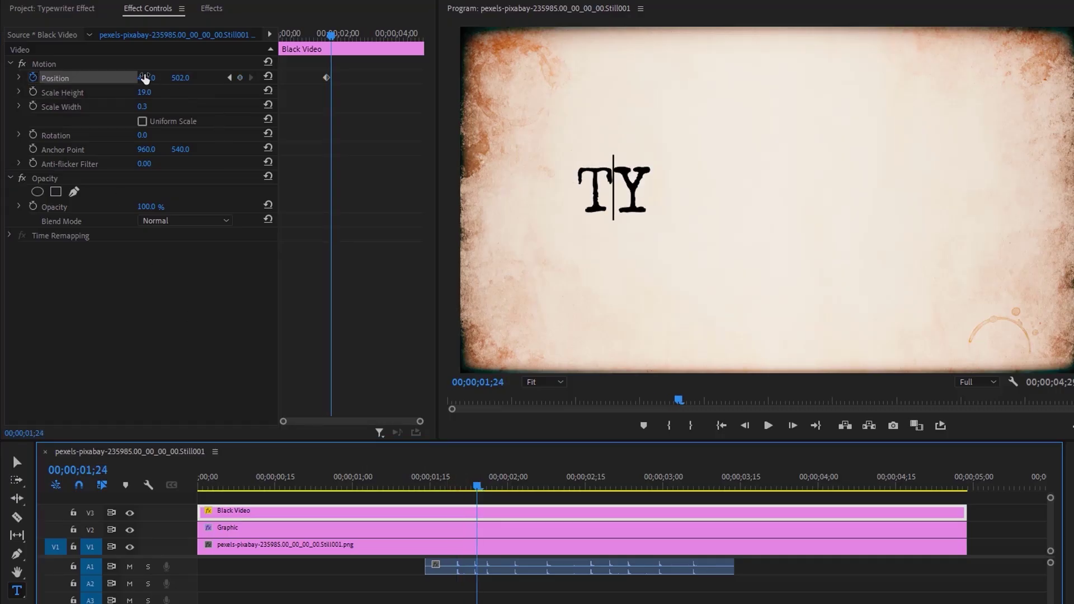
pyautogui.moveTo(146, 77); pyautogui.dragTo(215, 77)
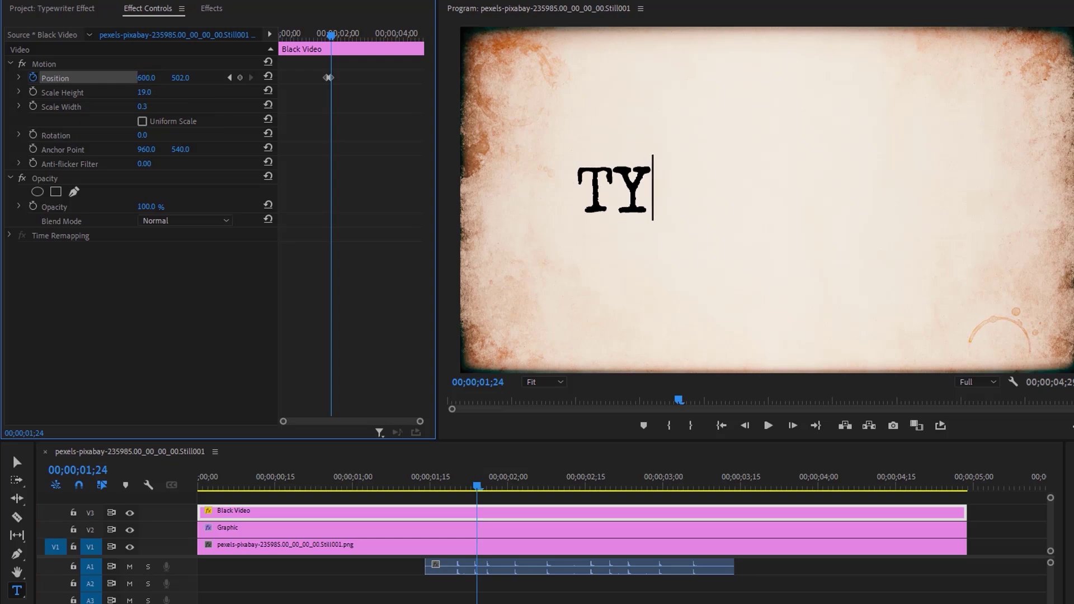
pyautogui.click(488, 489)
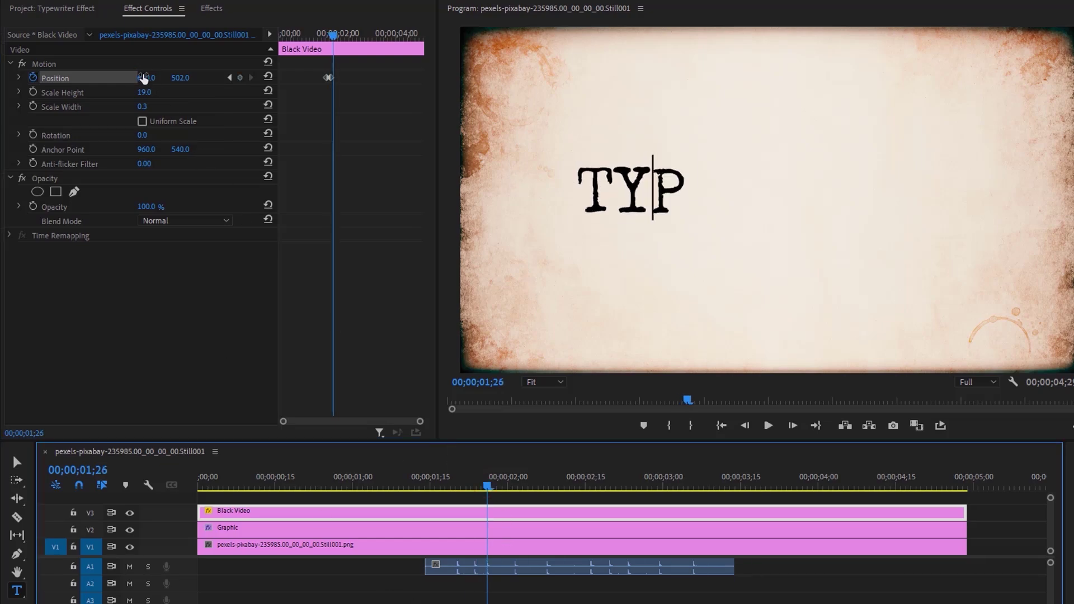
pyautogui.moveTo(144, 79); pyautogui.dragTo(184, 78)
# Keyframe the cursor after each later letter, ending after the final R at 1568, 502.
pyautogui.hotkey('shift', 'Right')
pyautogui.click(547, 487)
pyautogui.click(581, 486)
pyautogui.click(611, 486)
pyautogui.click(631, 486)
pyautogui.click(657, 485)
pyautogui.click(693, 486)
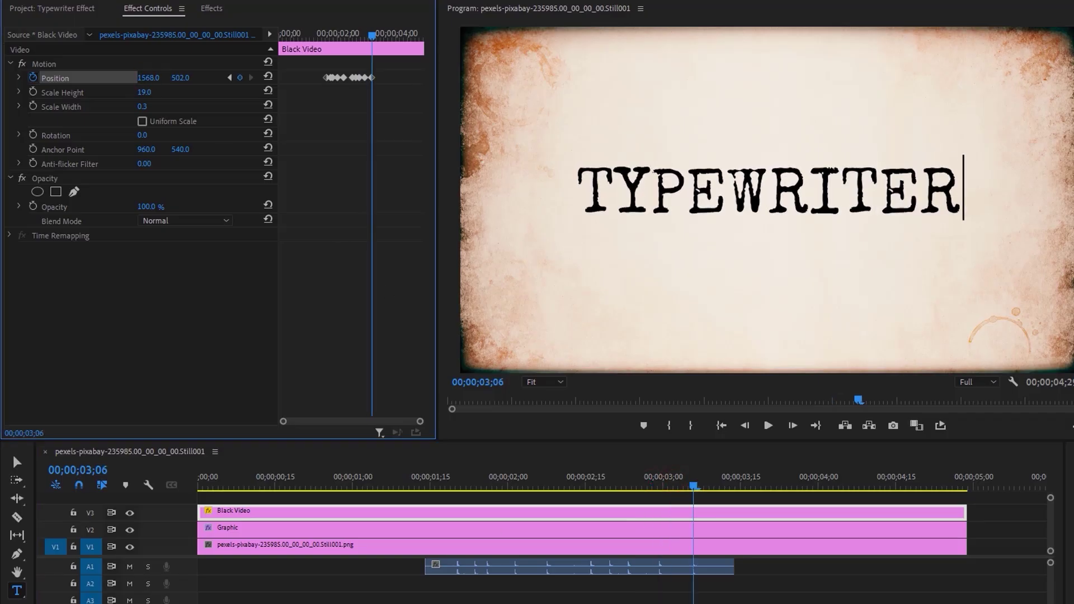
# Preview the cursor following the letters from early in the typing.
pyautogui.click(426, 486)
pyautogui.press('space')
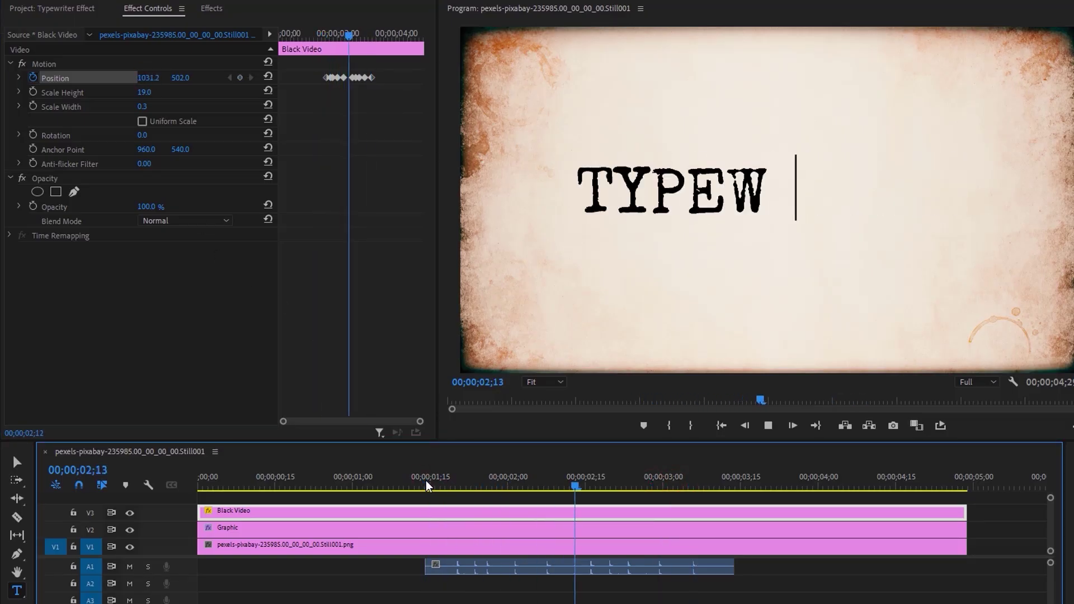
pyautogui.press('space')
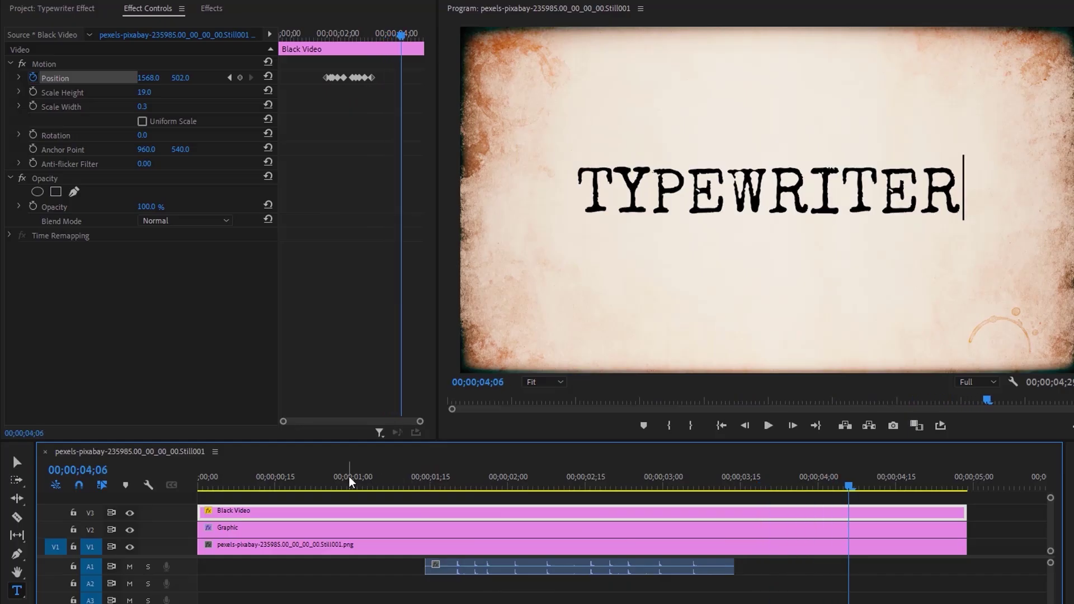
# Key the cursor's opacity at 100% at frame 0, 0% at 00;00;05, 100% at 00;00;10.
pyautogui.press('Home')
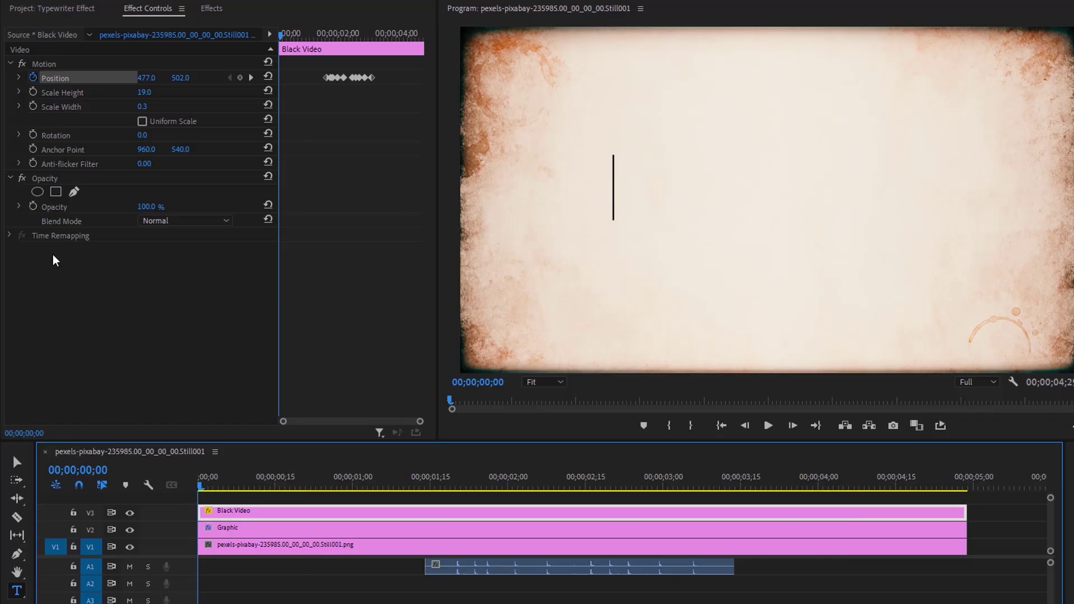
pyautogui.click(10, 178)
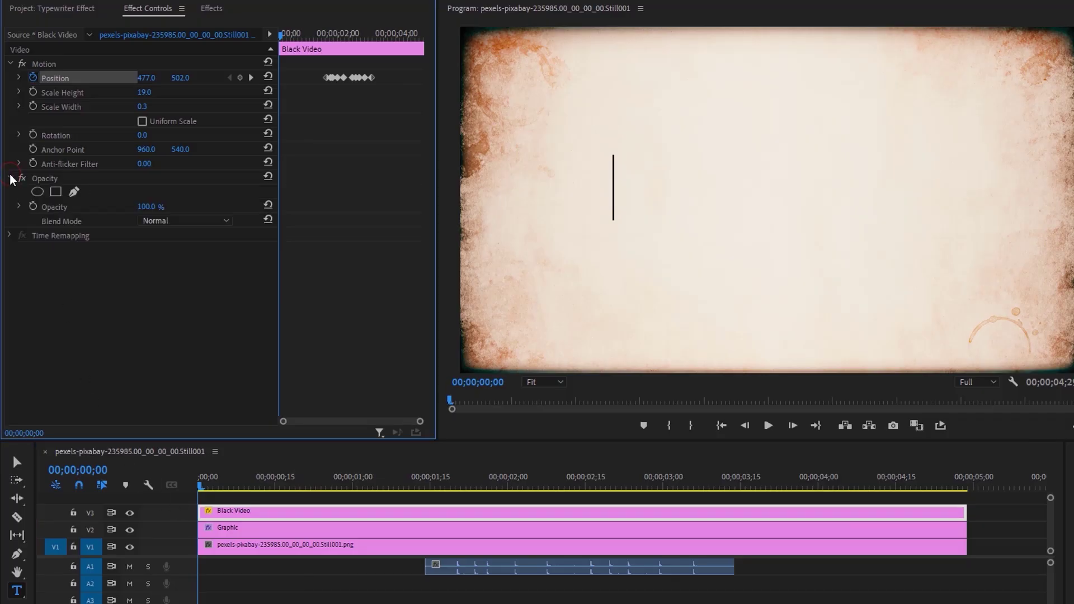
pyautogui.click(33, 205)
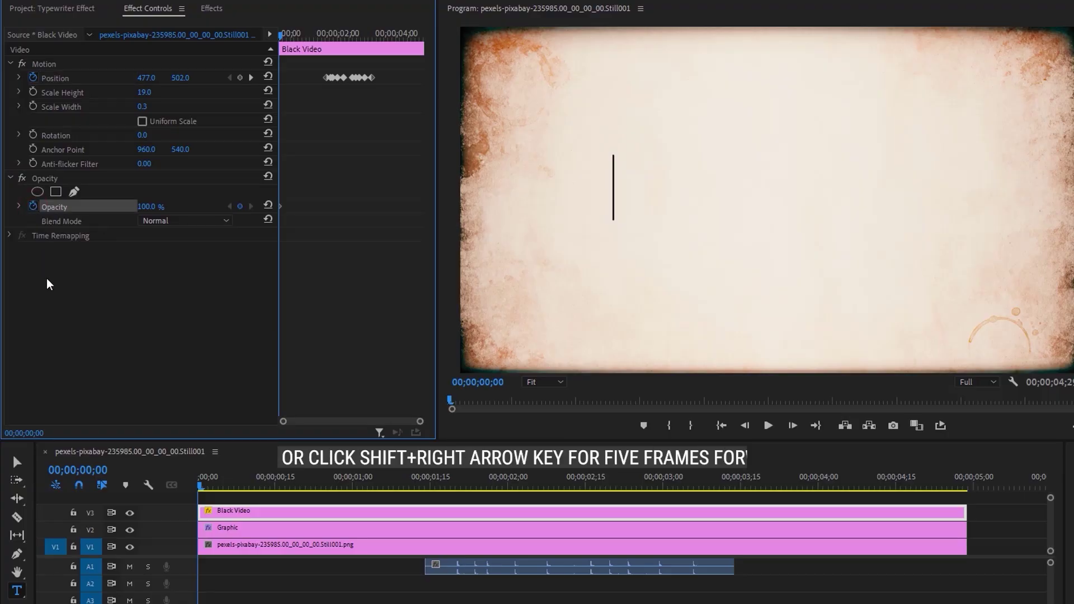
pyautogui.press('Right')
pyautogui.press('Right')
pyautogui.press('Right')
pyautogui.press('Right')
pyautogui.press('Right')
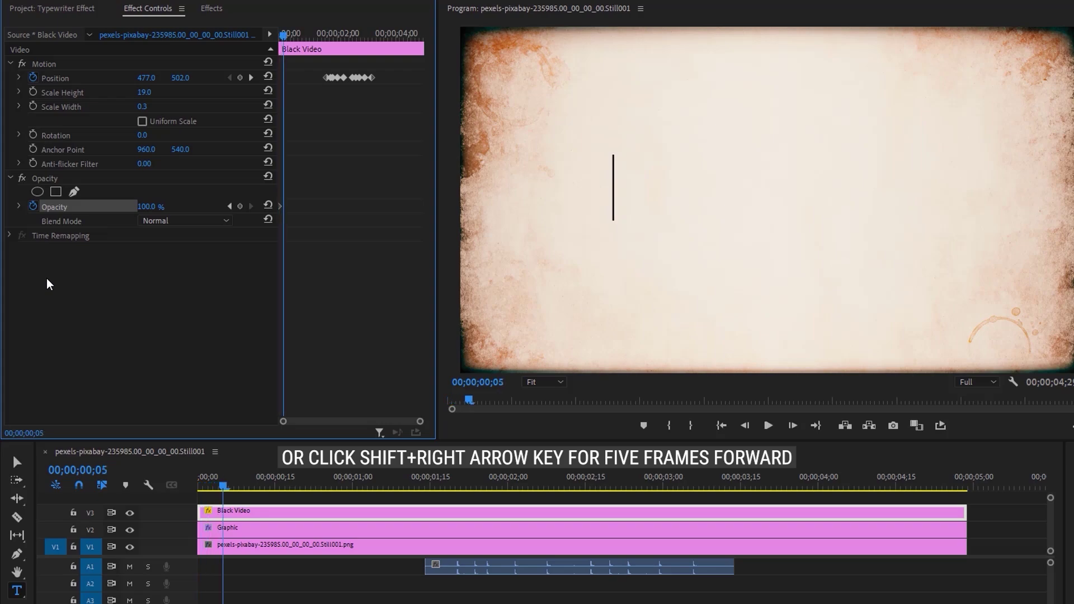
pyautogui.click(144, 205)
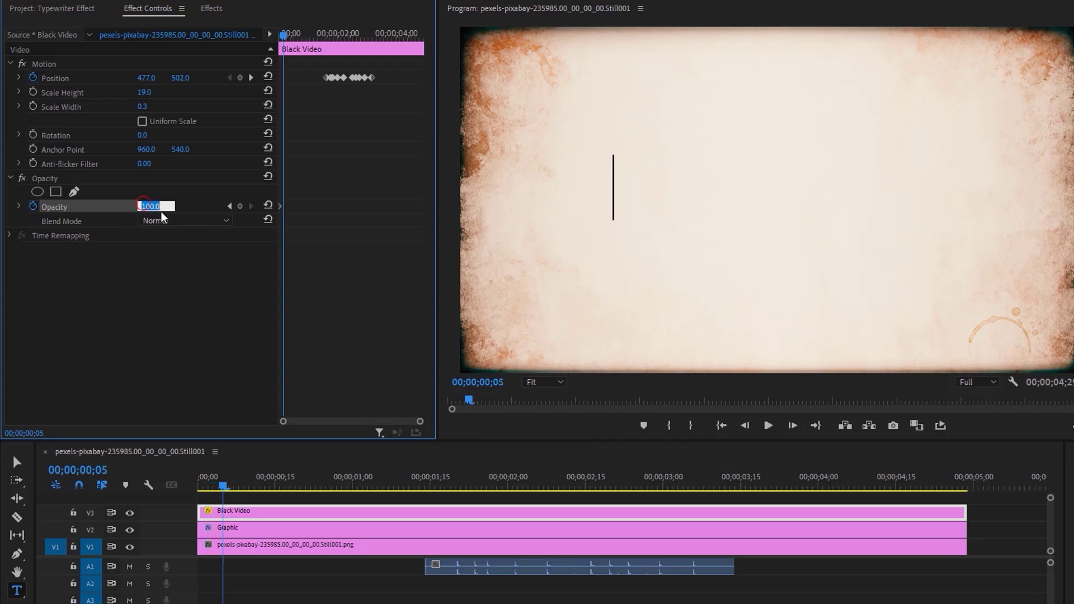
pyautogui.write('0')
pyautogui.press('Return')
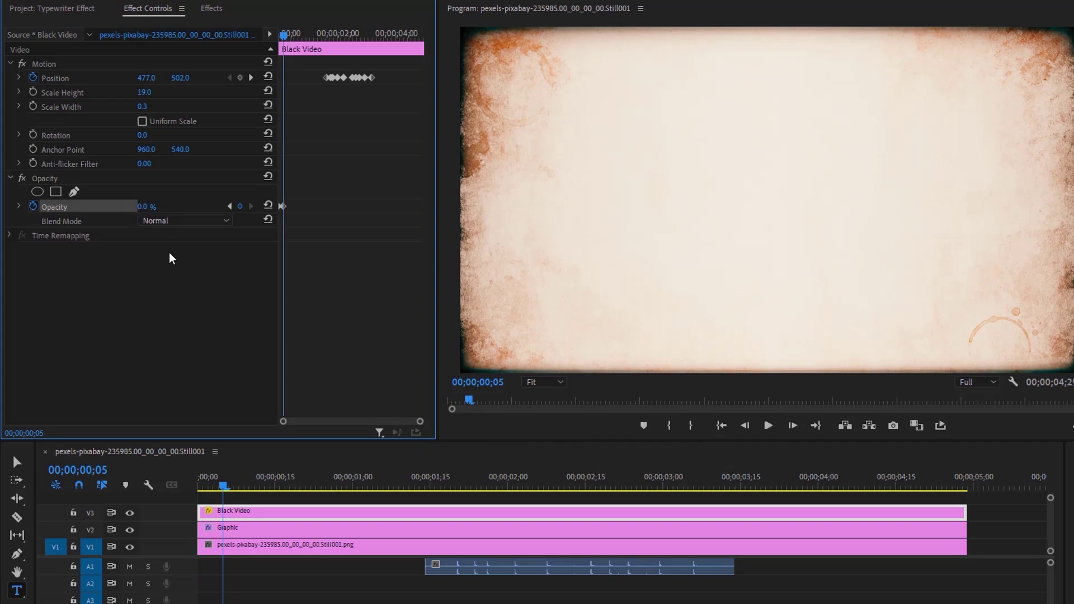
pyautogui.press('Right')
pyautogui.press('Right')
pyautogui.press('Right')
pyautogui.press('Right')
pyautogui.press('Right')
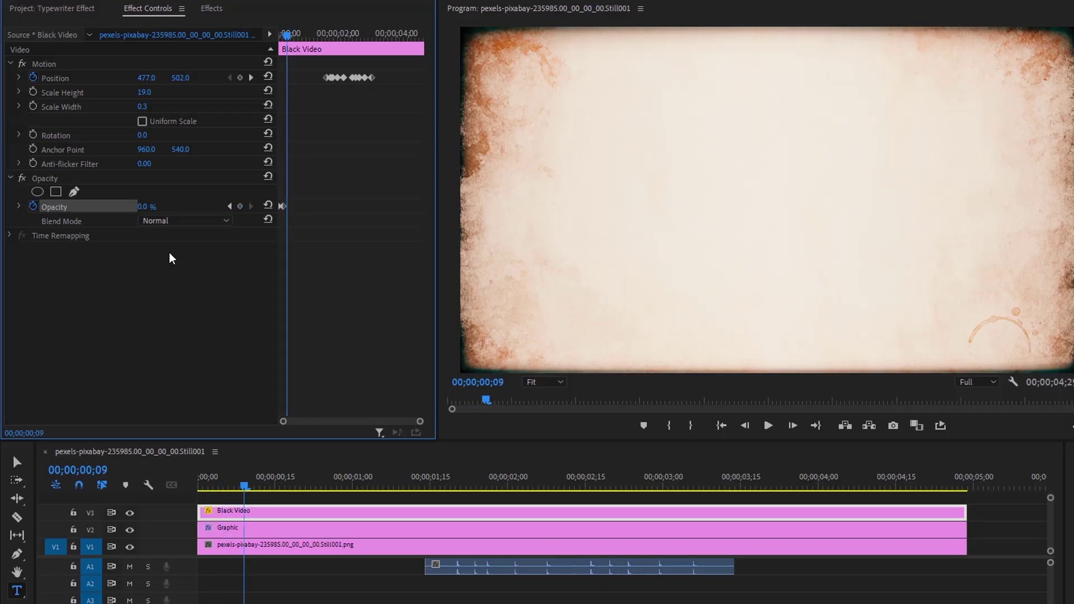
pyautogui.click(149, 207)
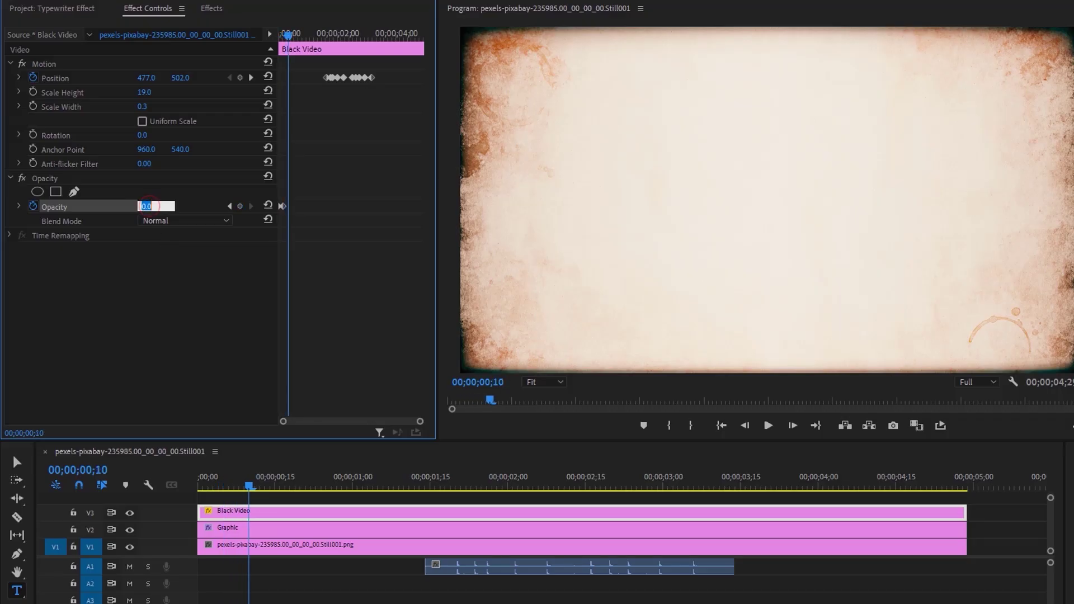
pyautogui.press('Return')
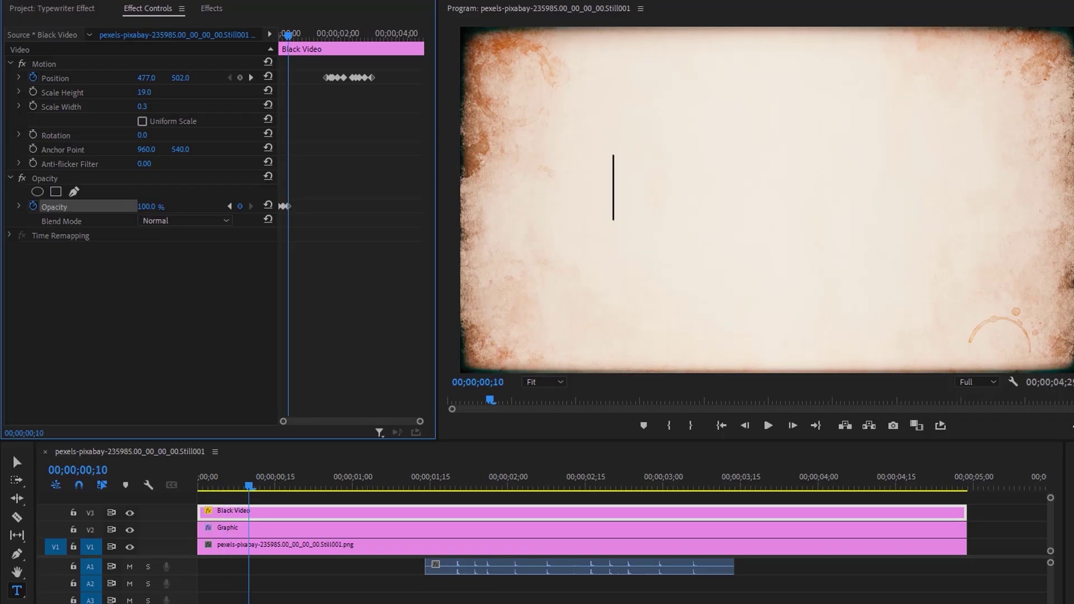
# Copy the opacity blink keyframes and repeat them along the timeline up to 04;00.
pyautogui.click(319, 220)
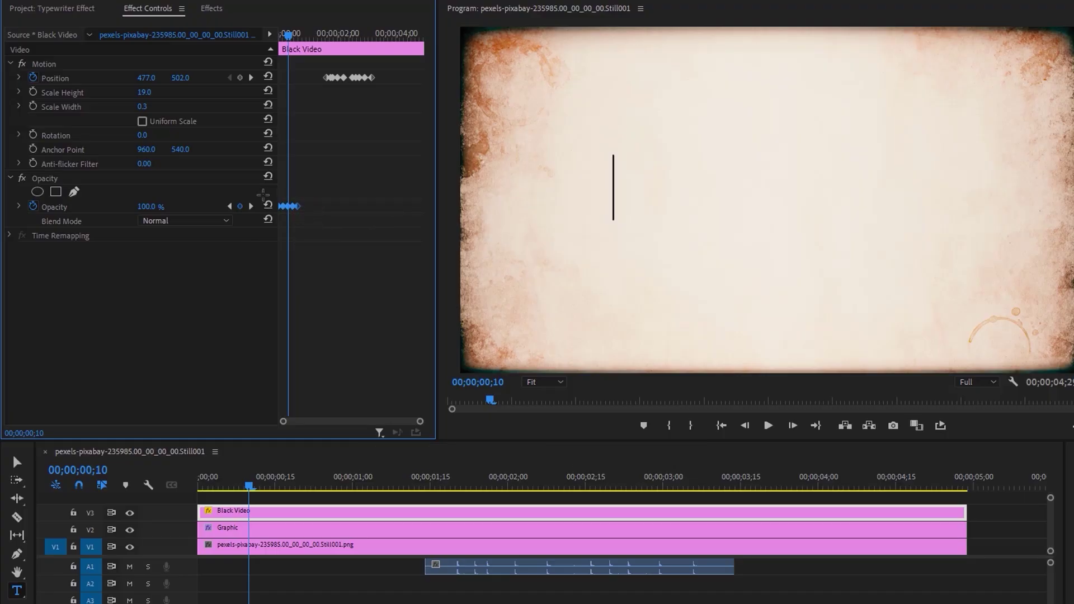
pyautogui.moveTo(295, 35); pyautogui.dragTo(300, 37)
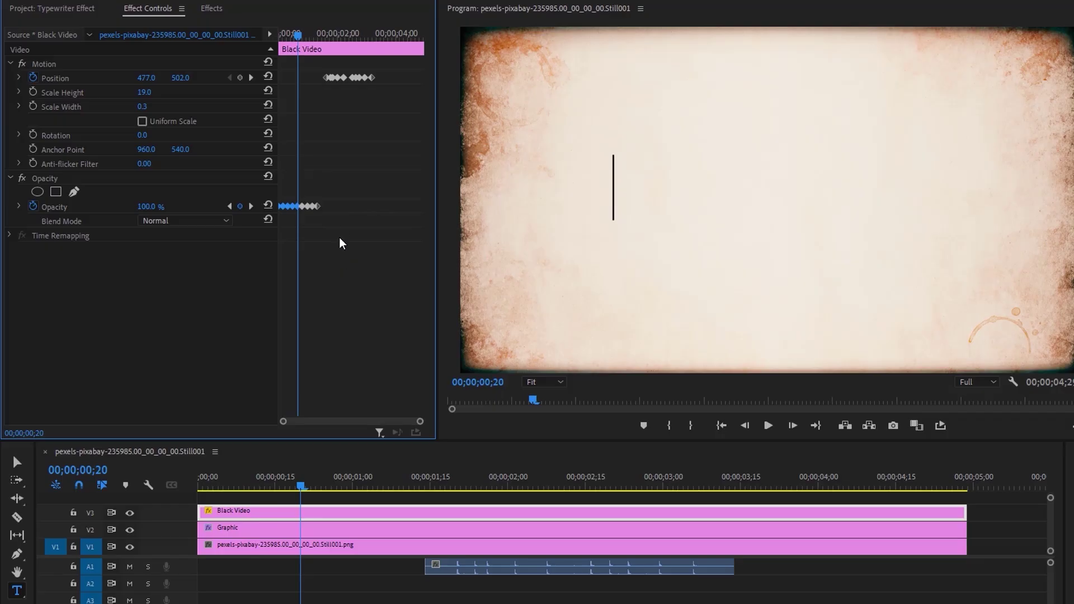
pyautogui.moveTo(271, 184); pyautogui.dragTo(262, 183)
pyautogui.moveTo(315, 34); pyautogui.dragTo(320, 34)
pyautogui.moveTo(420, 422); pyautogui.dragTo(360, 423)
pyautogui.click(317, 34)
pyautogui.click(376, 34)
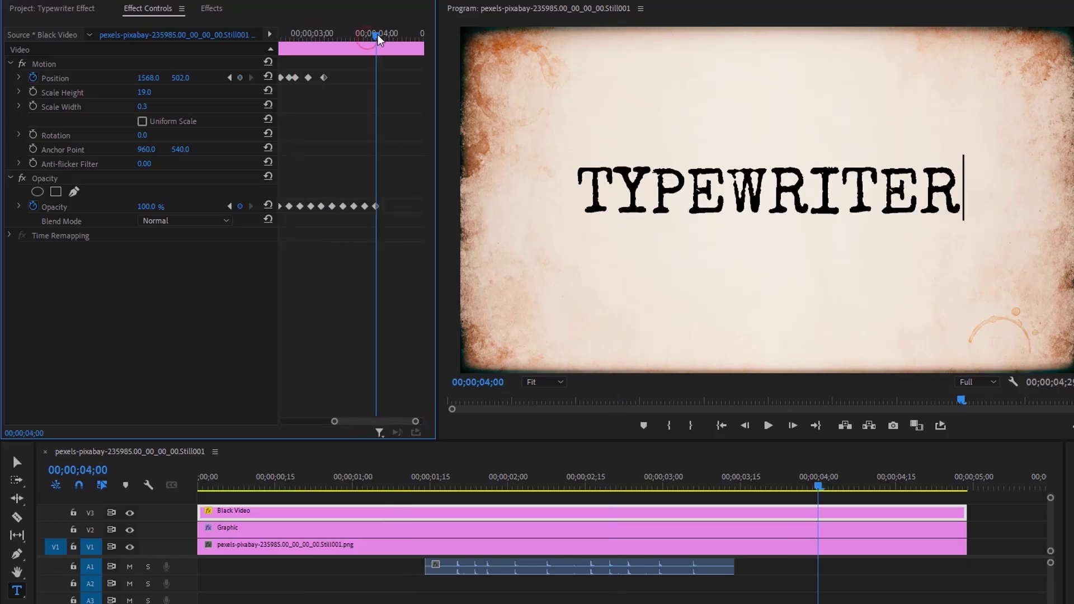